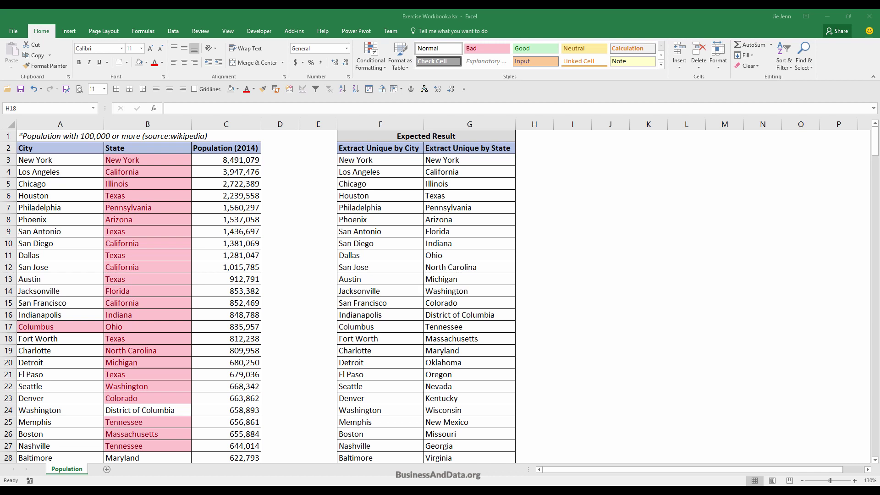
# Review the City, State and Population (2014) headers and the full city list in column A
pyautogui.moveTo(65, 149); pyautogui.dragTo(227, 147)
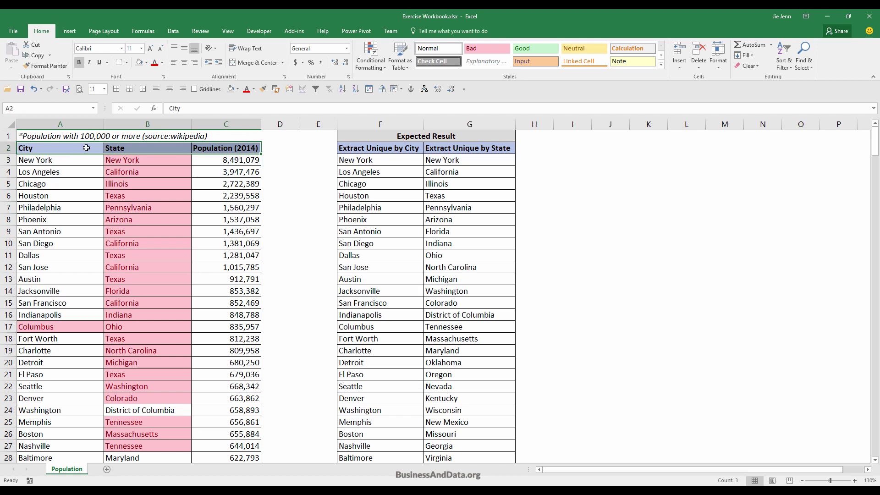
pyautogui.click(136, 151)
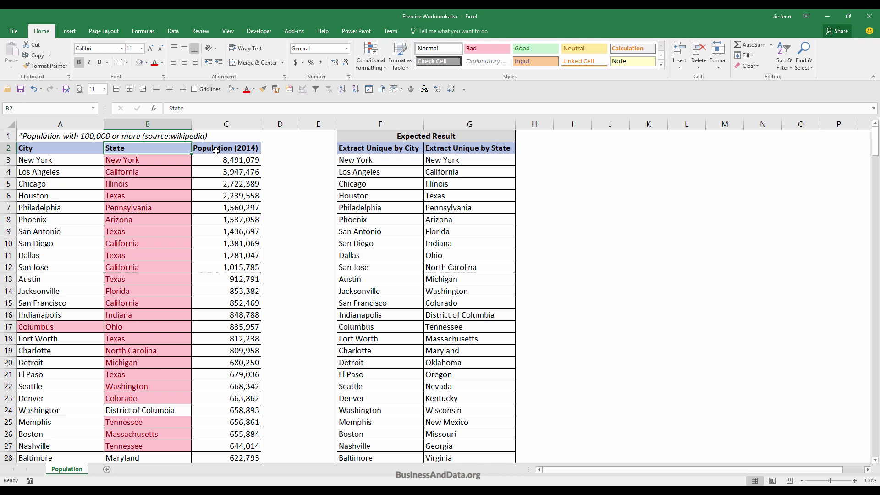
pyautogui.click(250, 152)
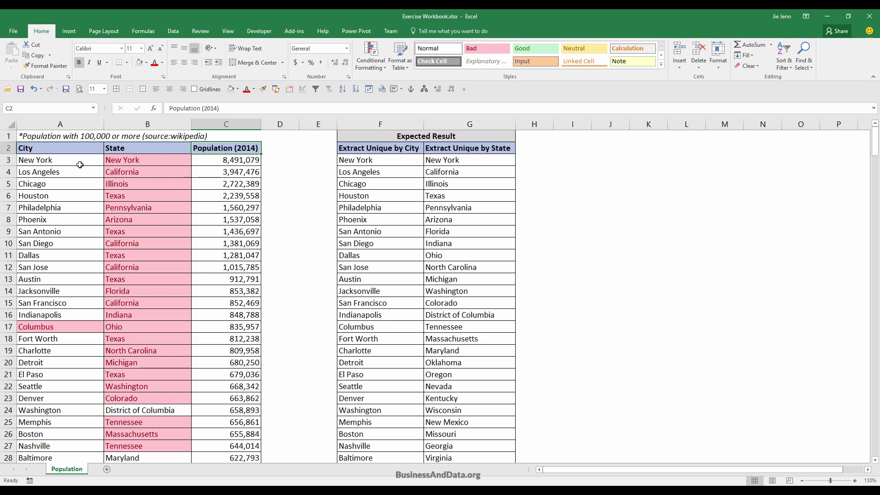
pyautogui.click(46, 148)
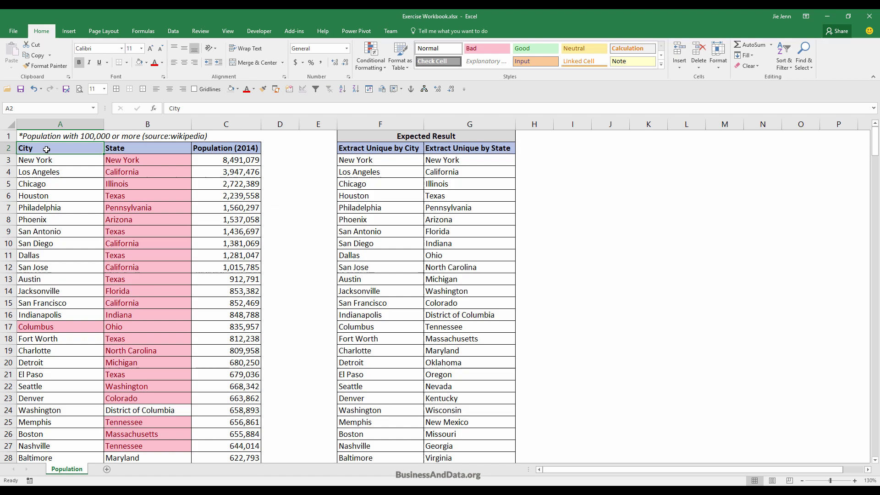
pyautogui.click(51, 163)
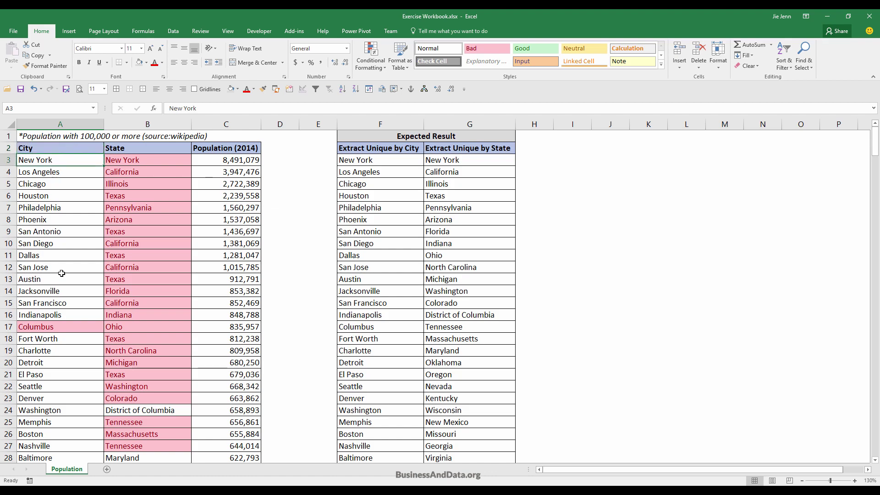
pyautogui.hotkey('ctrl', 'shift', 'Down')
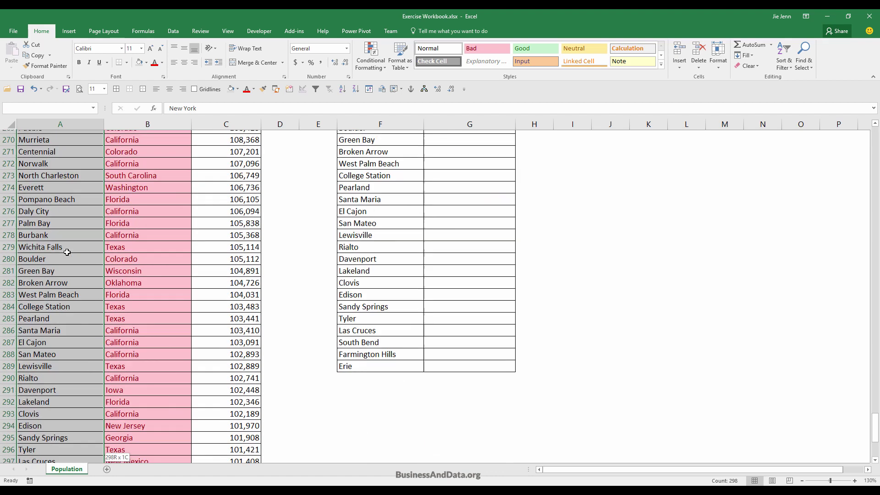
pyautogui.scroll(8, 61, 320)
pyautogui.click(61, 338)
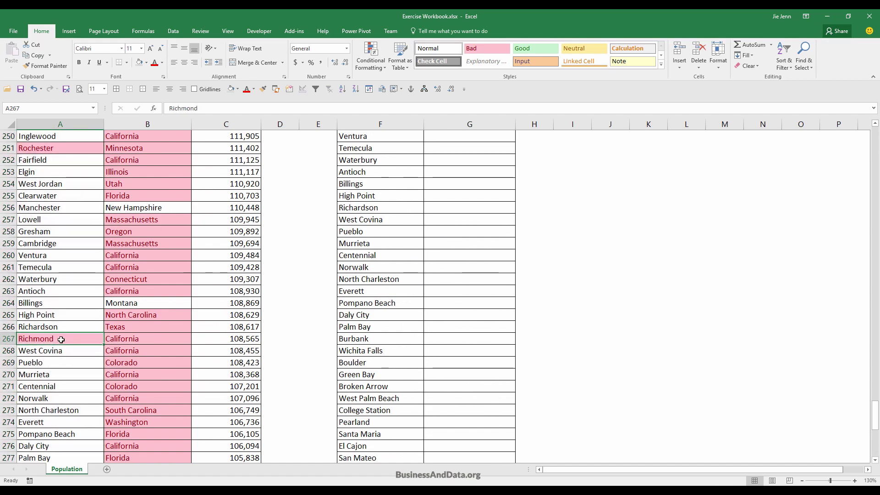
pyautogui.scroll(4, 61, 339)
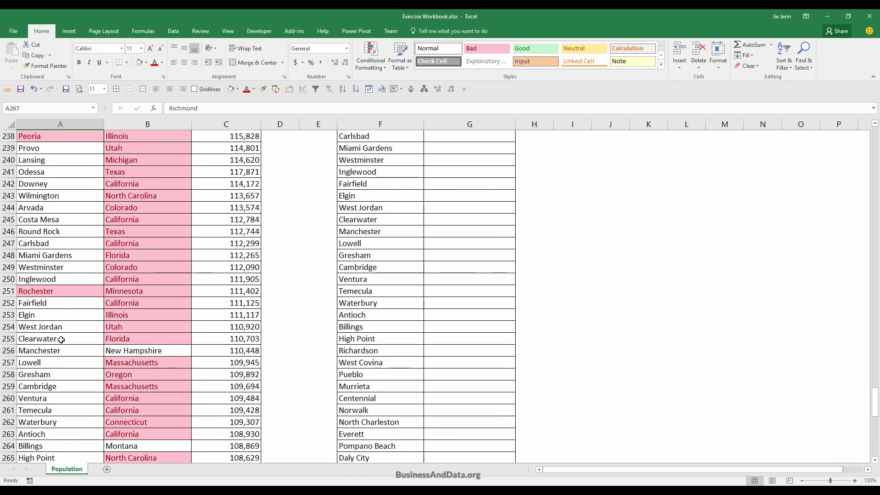
pyautogui.scroll(20, 61, 340)
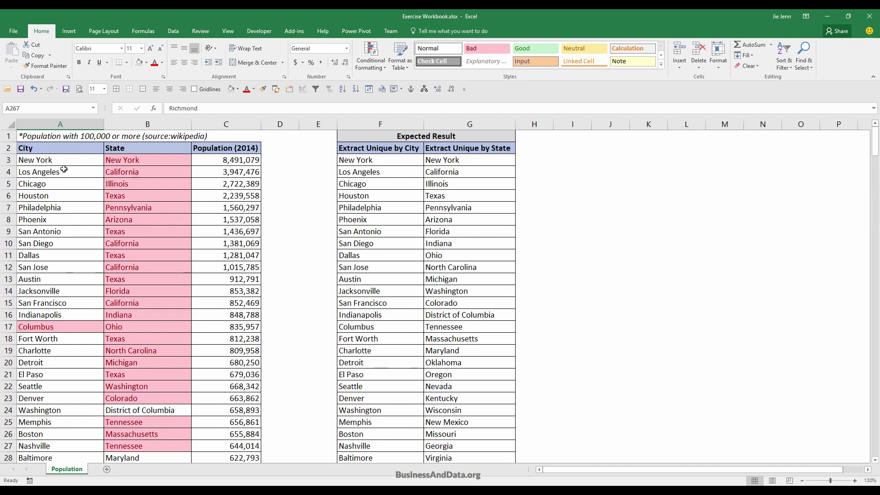
# Look over the expected unique city and unique state lists
pyautogui.click(406, 161)
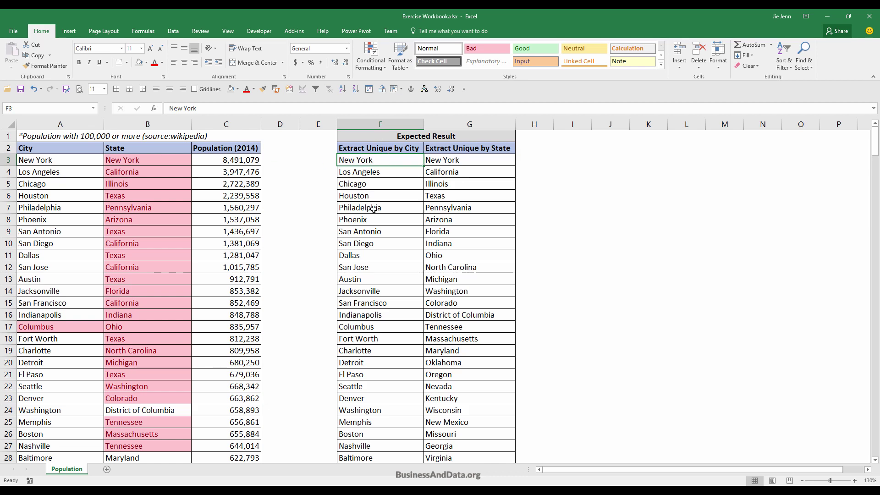
pyautogui.scroll(-20, 376, 220)
pyautogui.scroll(-20, 381, 241)
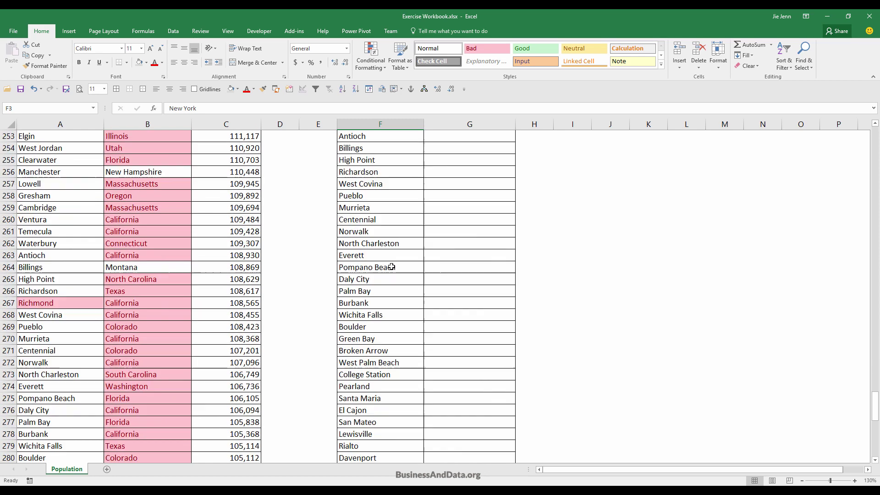
pyautogui.keyDown('shift'); pyautogui.click(391, 422); pyautogui.keyUp('shift')
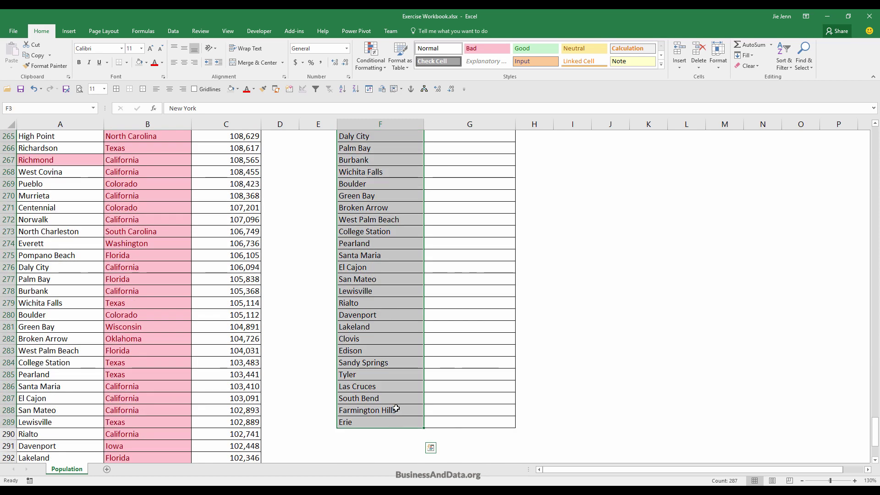
pyautogui.scroll(20, 397, 408)
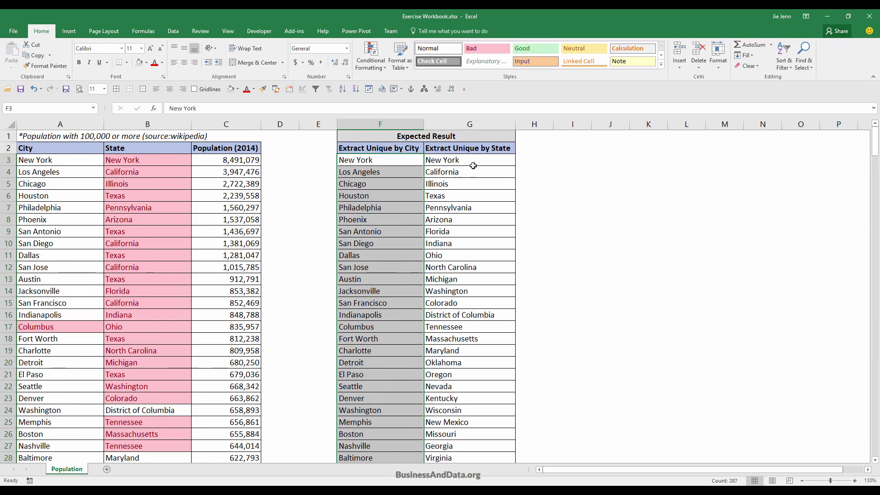
pyautogui.moveTo(475, 164); pyautogui.dragTo(477, 157)
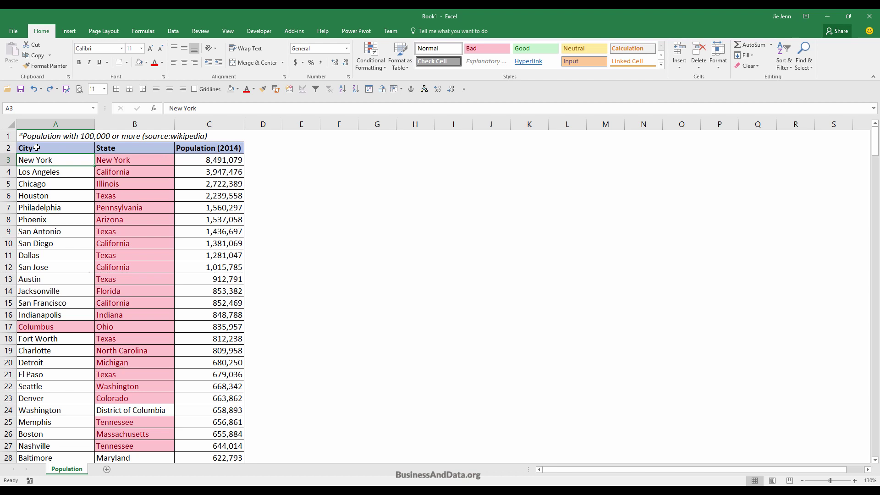
# Enter the header 'City Name' in cell E2
pyautogui.click(37, 148)
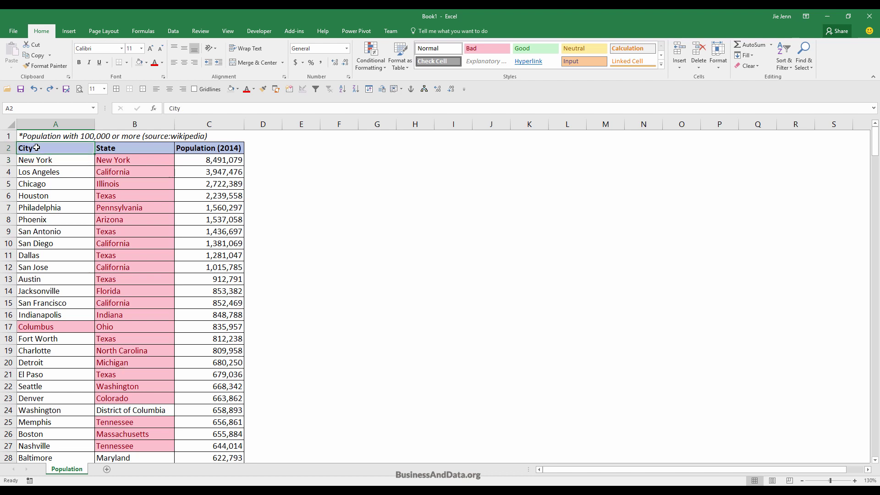
pyautogui.click(311, 159)
pyautogui.press('Up')
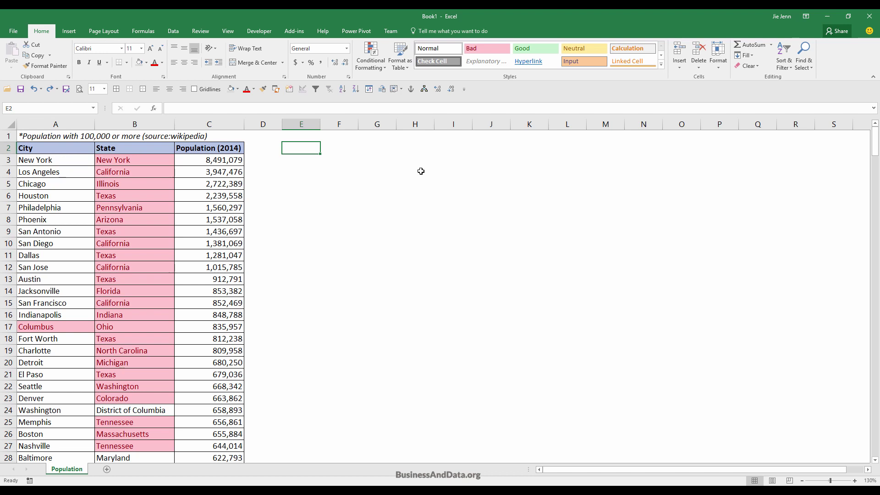
pyautogui.write('City Name')
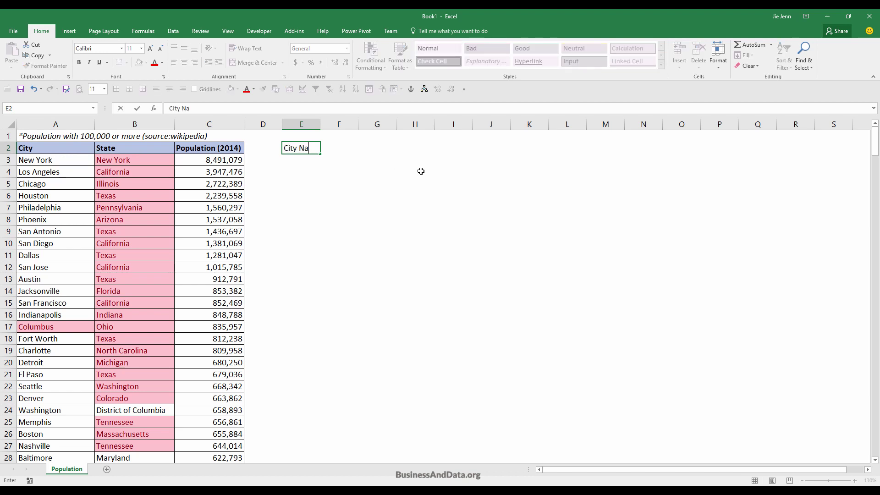
pyautogui.press('Return')
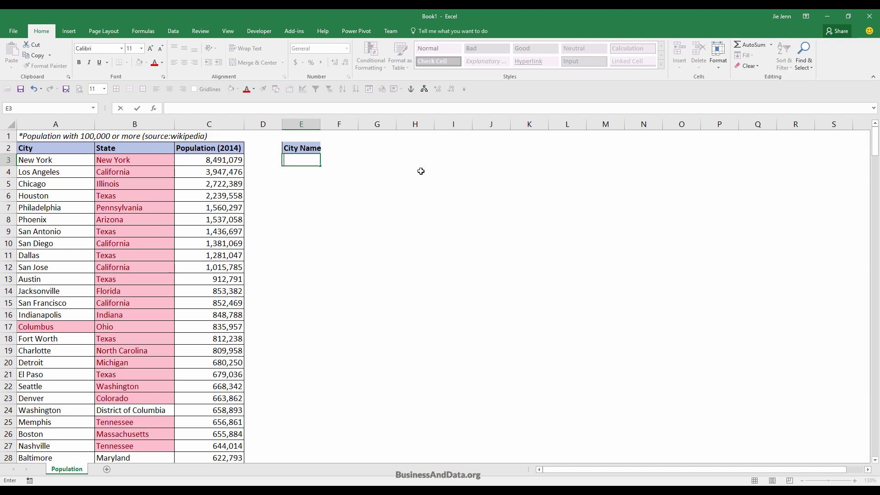
# In E3, type =MATCH(0,countif( followed by the anchored $E$2 range start
pyautogui.write('=')
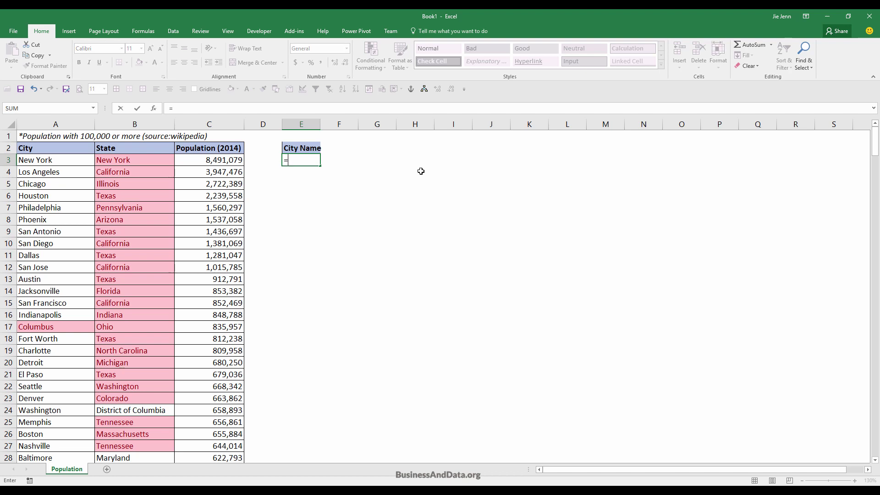
pyautogui.write('MATCH(')
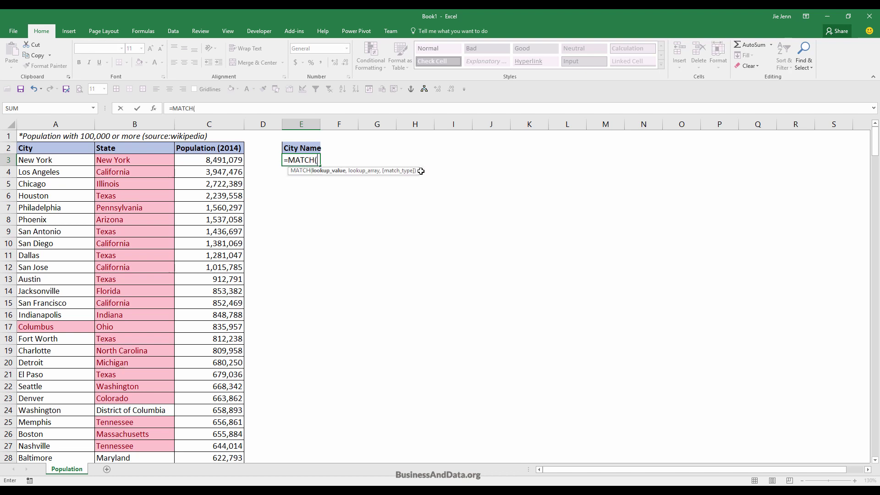
pyautogui.write('0,countif(')
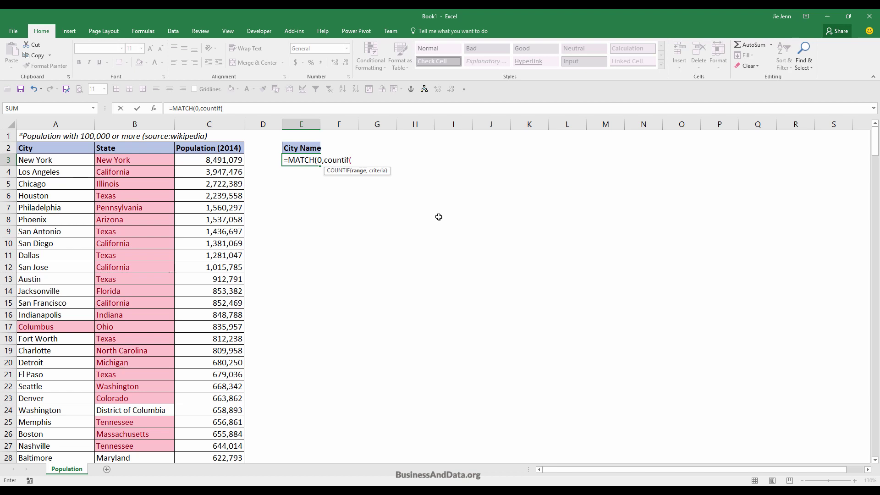
pyautogui.write('$E$2')
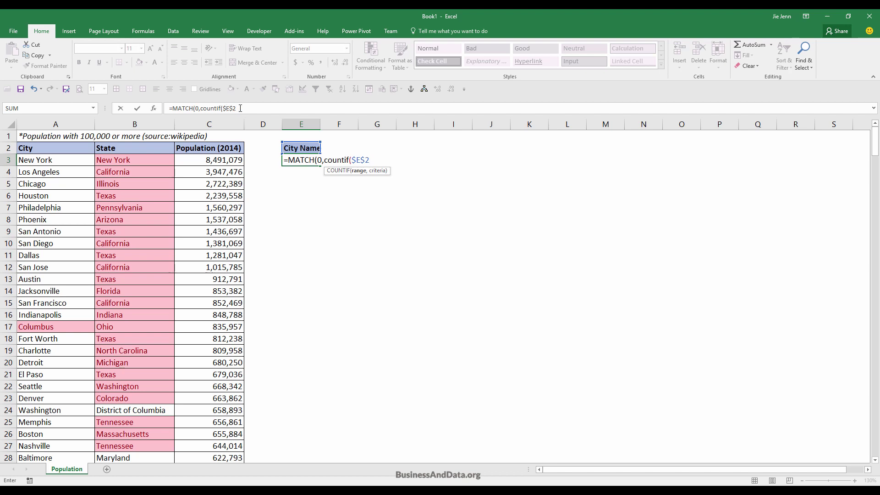
# Enter {=MATCH(0,COUNTIF($E$2:E2,$A$3:$A$300),0)} as an array formula in E3 and fill to E19
pyautogui.click(240, 108)
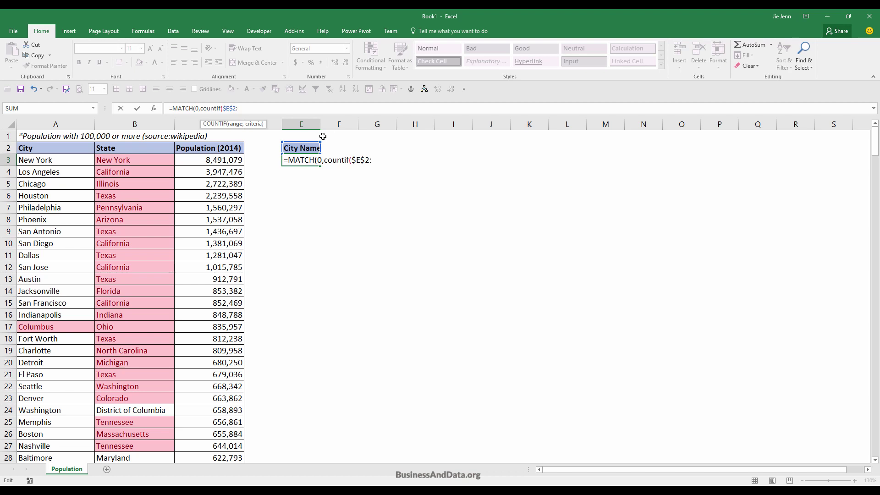
pyautogui.write('E')
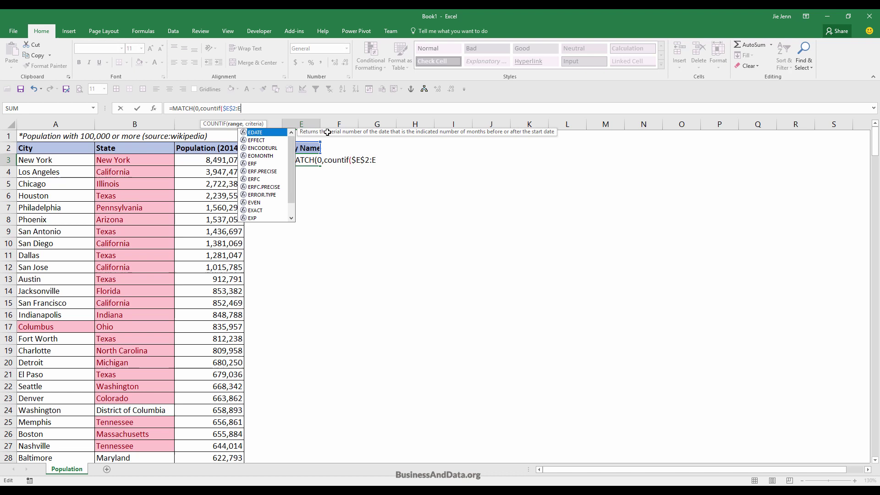
pyautogui.write('2')
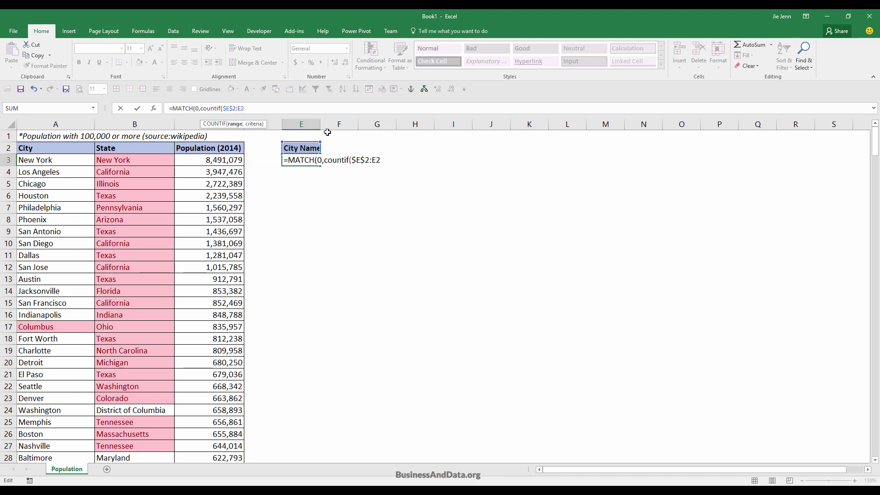
pyautogui.write(',')
pyautogui.click(52, 159)
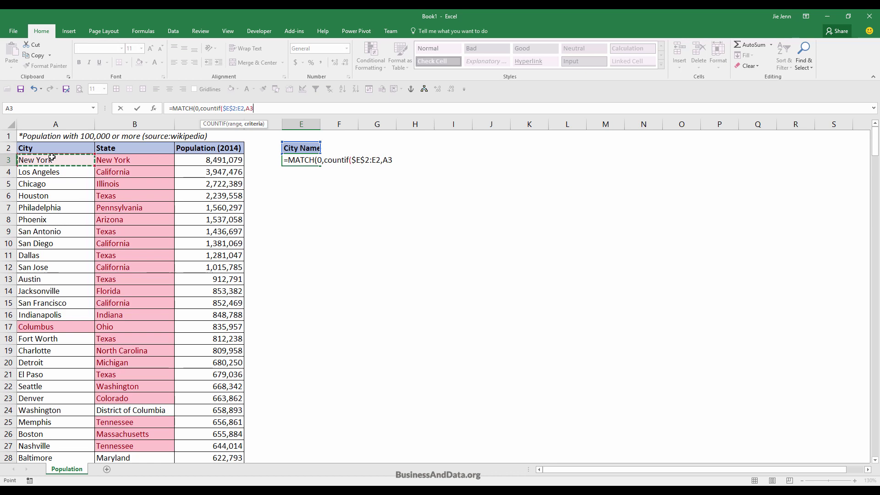
pyautogui.hotkey('ctrl', 'shift', 'Down')
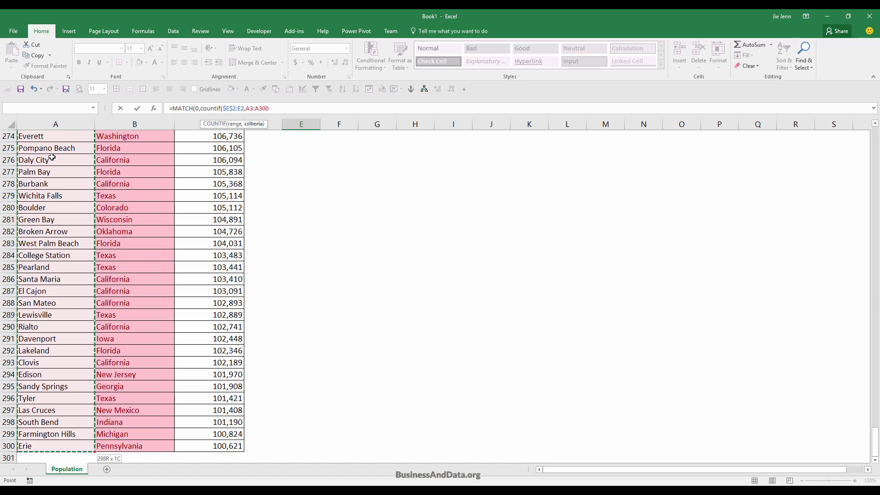
pyautogui.press('F4')
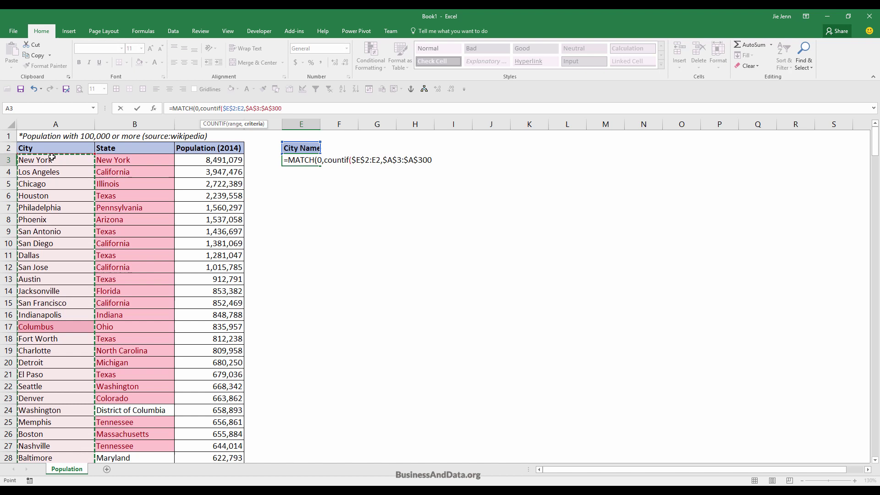
pyautogui.write(')')
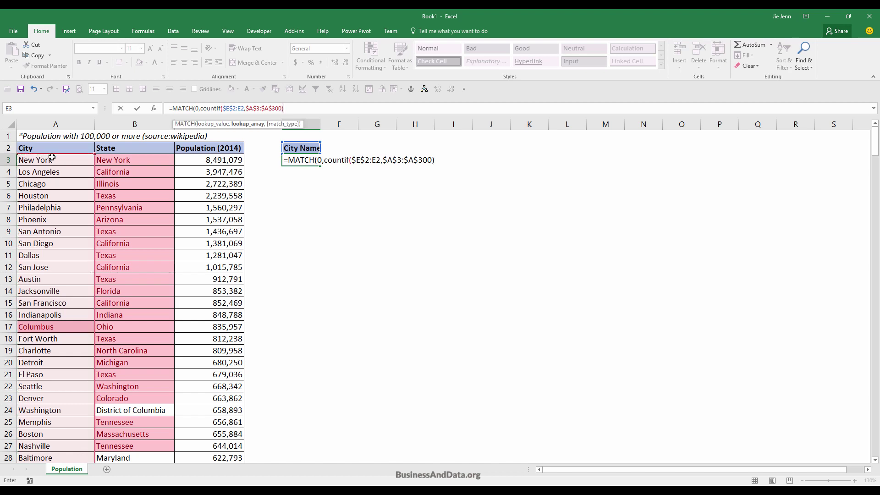
pyautogui.write(',')
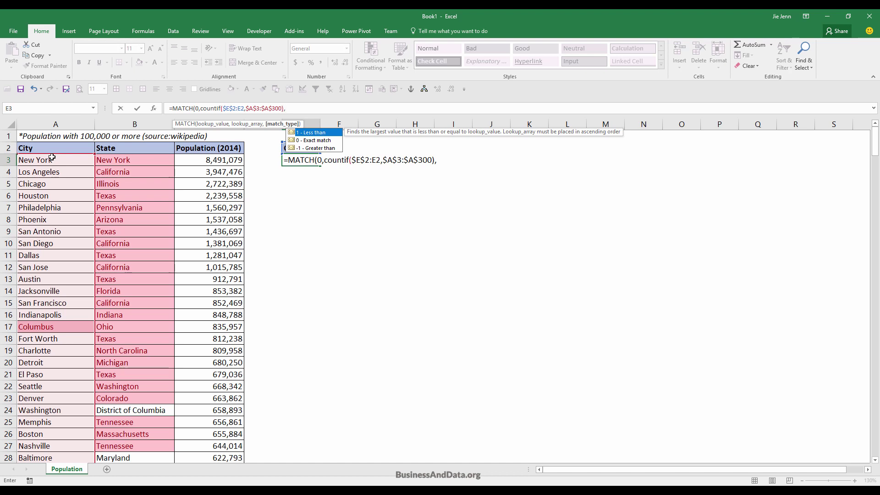
pyautogui.write('0)')
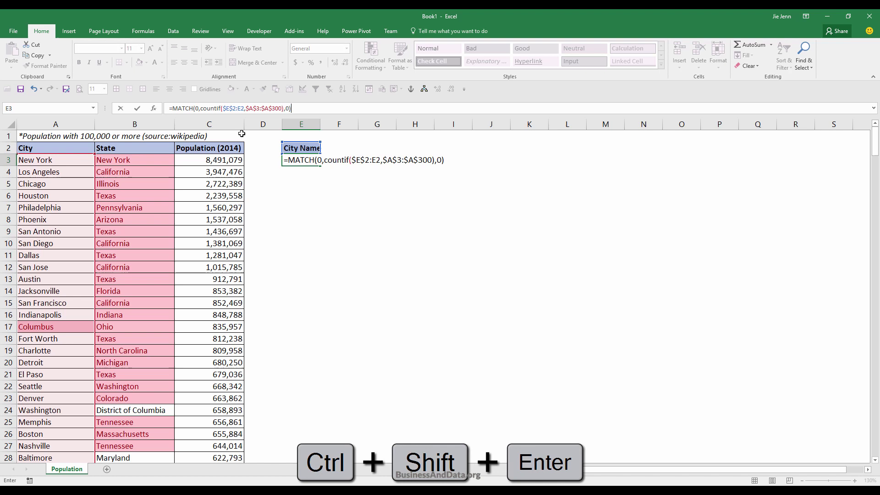
pyautogui.hotkey('ctrl', 'shift', 'Return')
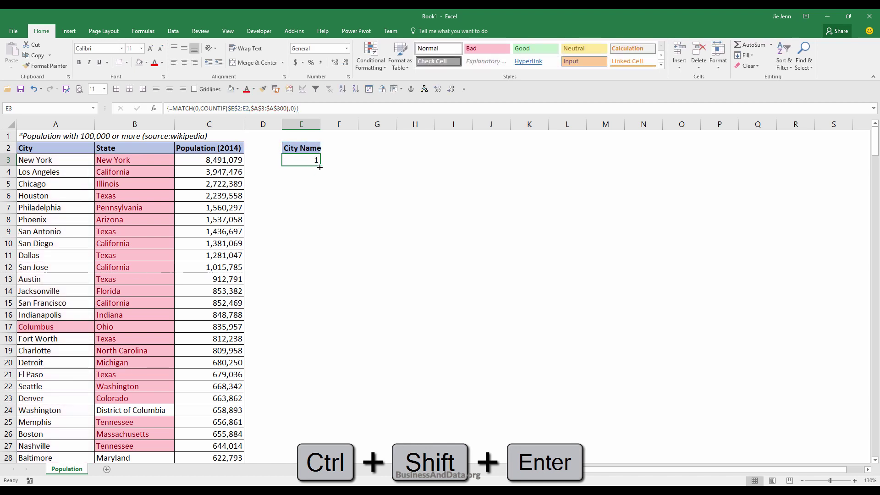
pyautogui.moveTo(320, 165); pyautogui.dragTo(320, 356)
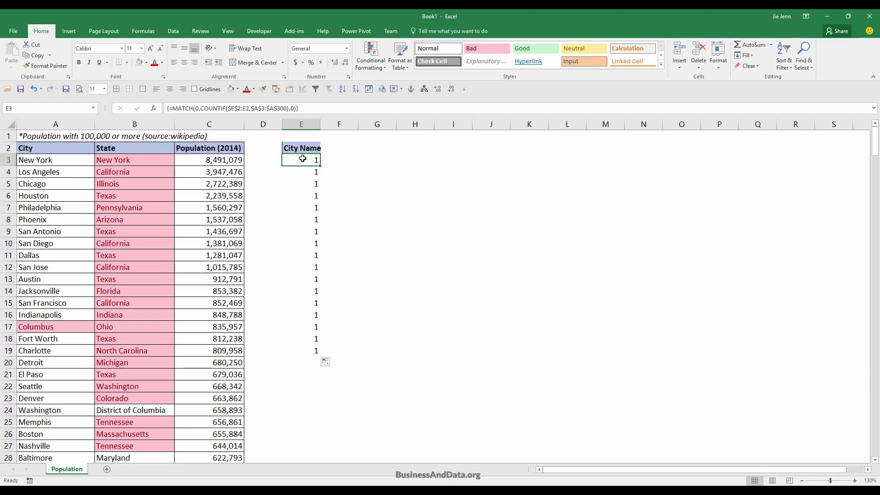
pyautogui.click(181, 109)
# Wrap E3 as =INDEX($A$3:$A$300,MATCH(...)) array formula and fill it down to E23
pyautogui.write('INDEX(')
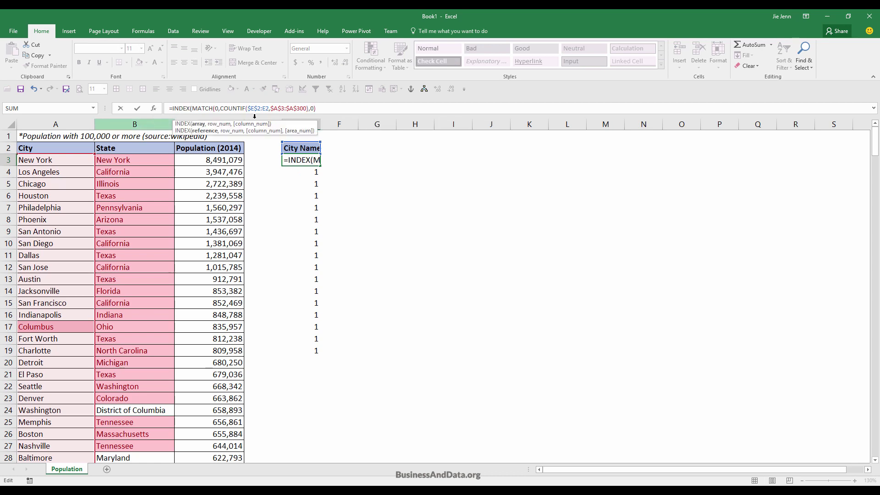
pyautogui.click(64, 159)
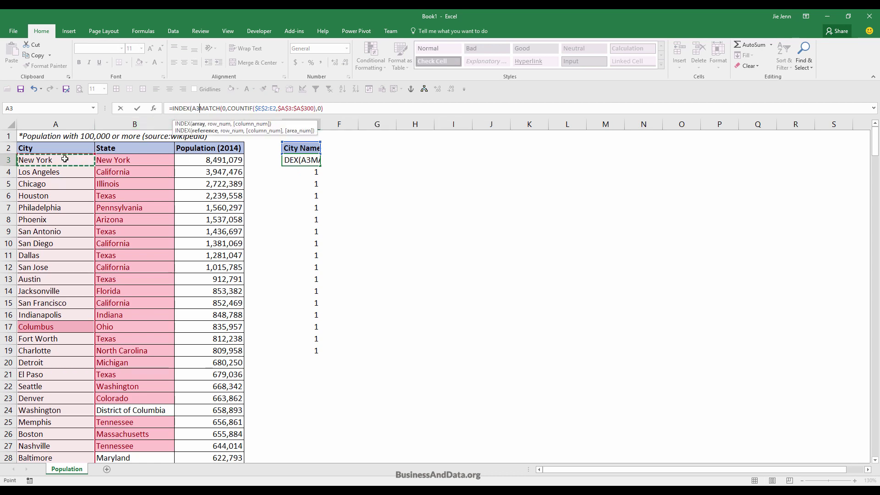
pyautogui.hotkey('ctrl', 'shift', 'Down')
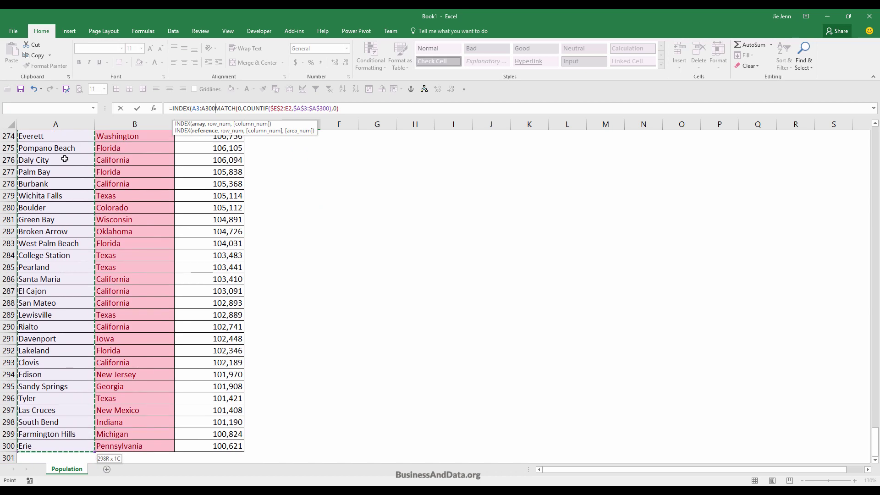
pyautogui.press('F4')
pyautogui.write(',')
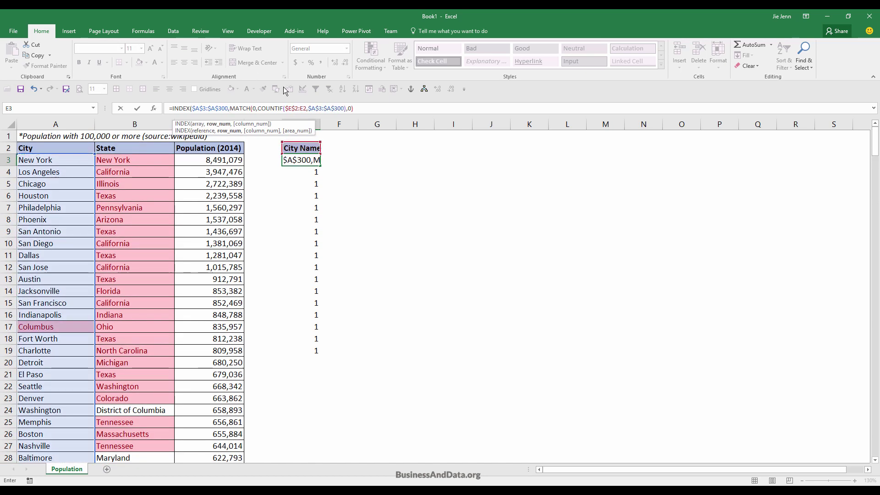
pyautogui.click(366, 113)
pyautogui.write(')')
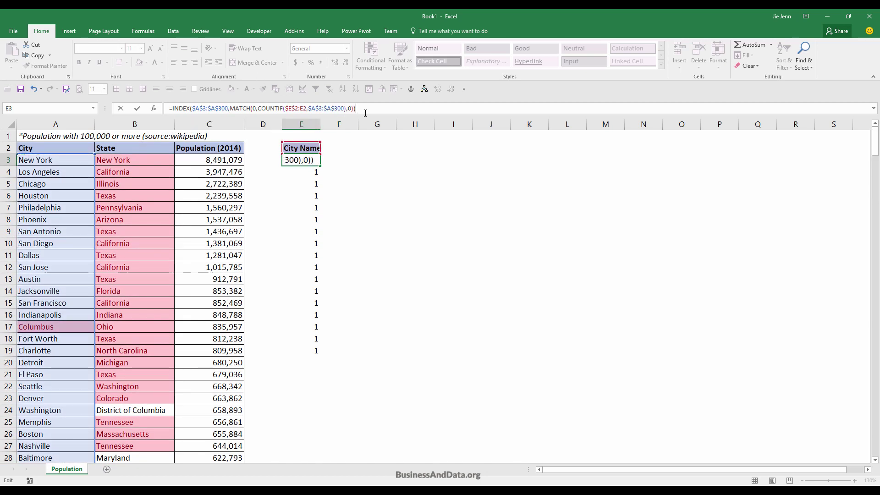
pyautogui.hotkey('ctrl', 'shift', 'Return')
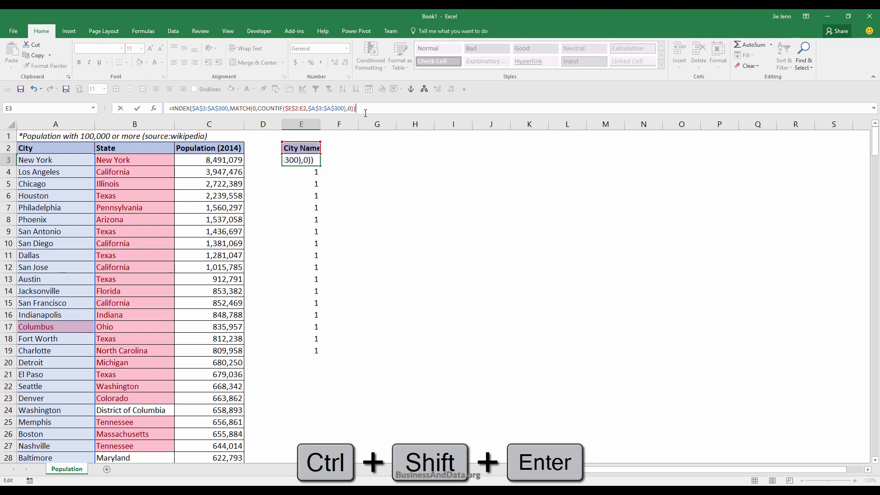
pyautogui.hotkey('ctrl', 'shift', 'Return')
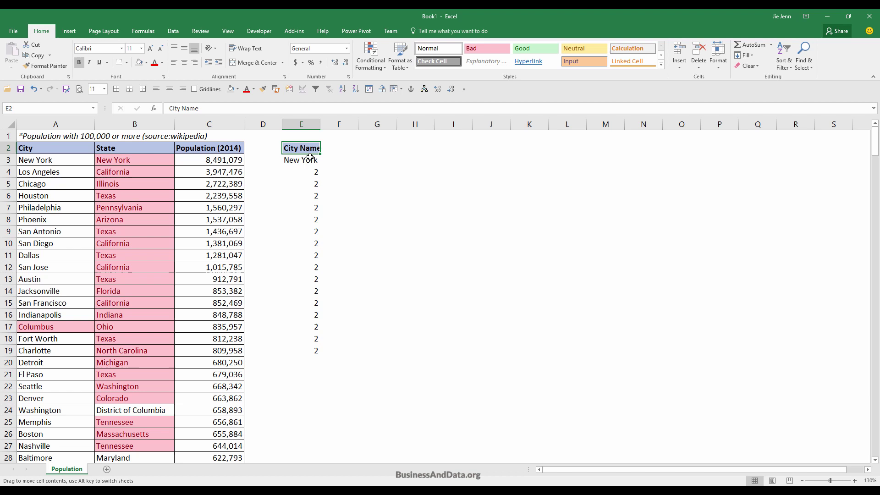
pyautogui.moveTo(320, 168); pyautogui.dragTo(324, 404)
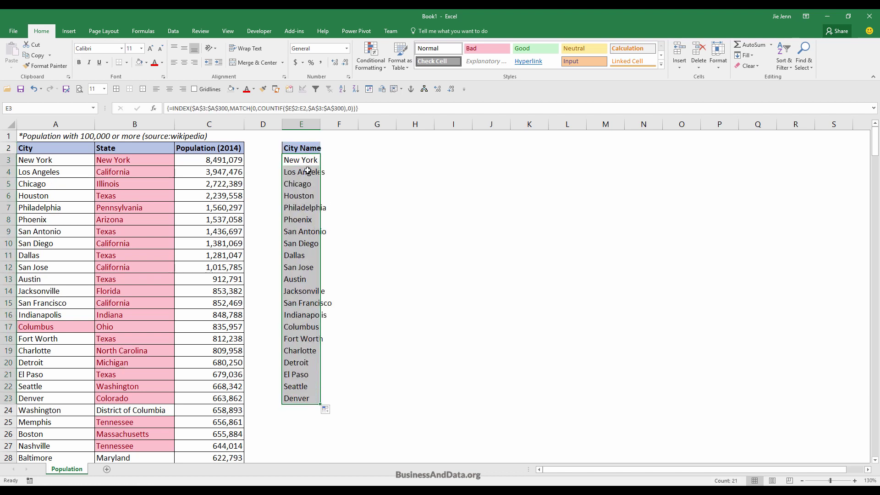
pyautogui.hotkey('shift', 'Up')
pyautogui.hotkey('shift', 'Up')
pyautogui.hotkey('shift', 'Up')
pyautogui.hotkey('shift', 'Up')
pyautogui.hotkey('shift', 'Up')
pyautogui.hotkey('shift', 'Up')
pyautogui.hotkey('shift', 'Up')
pyautogui.hotkey('shift', 'Up')
pyautogui.hotkey('shift', 'Up')
pyautogui.hotkey('shift', 'Up')
pyautogui.hotkey('shift', 'Up')
pyautogui.hotkey('shift', 'Up')
pyautogui.hotkey('shift', 'Up')
pyautogui.hotkey('shift', 'Up')
pyautogui.hotkey('shift', 'Up')
pyautogui.hotkey('shift', 'Up')
pyautogui.hotkey('shift', 'Up')
pyautogui.hotkey('shift', 'Up')
pyautogui.hotkey('shift', 'Up')
pyautogui.hotkey('shift', 'Up')
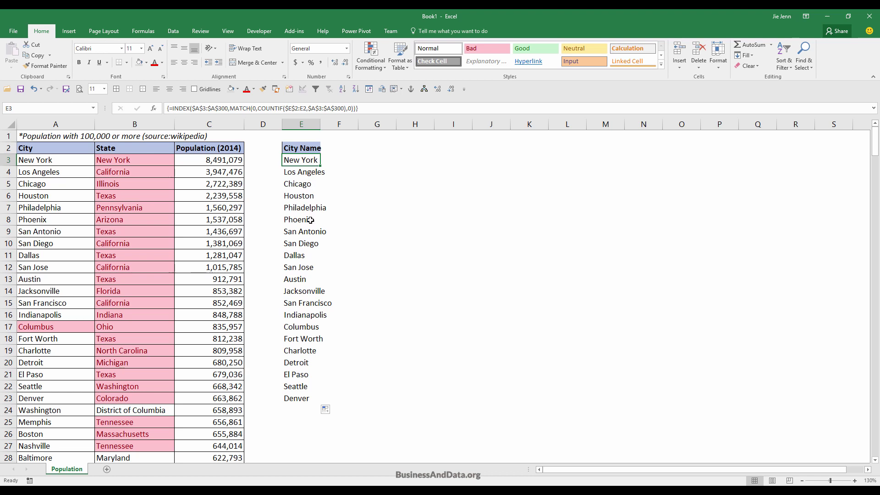
# Fill the E3 formula down to E300 and check Erie in E289 and the #N/A below
pyautogui.click(302, 398)
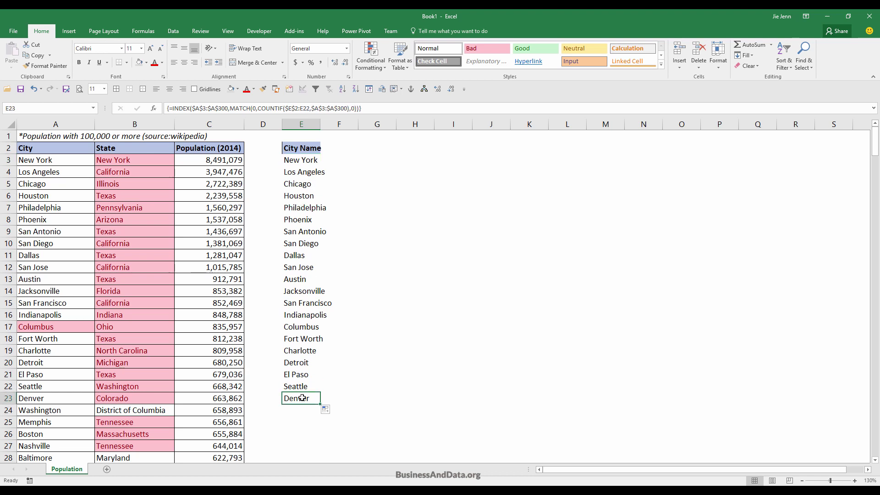
pyautogui.click(316, 162)
pyautogui.moveTo(319, 166); pyautogui.dragTo(363, 436)
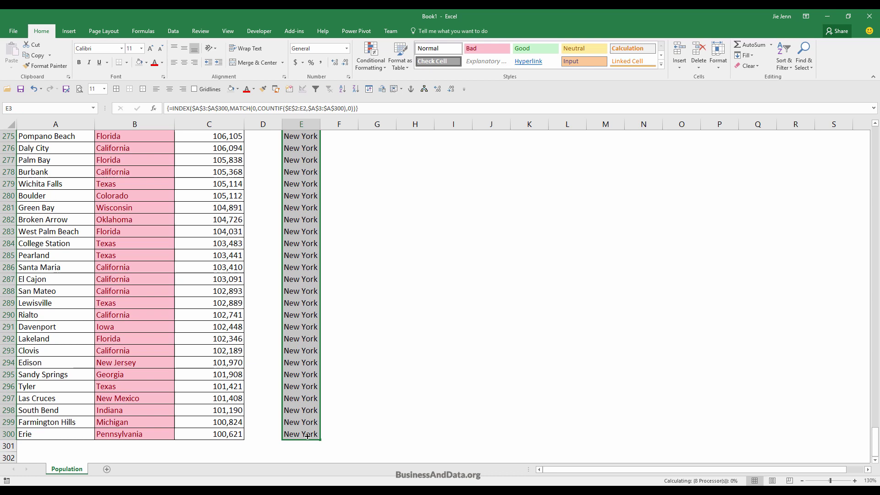
pyautogui.click(298, 306)
pyautogui.click(298, 306)
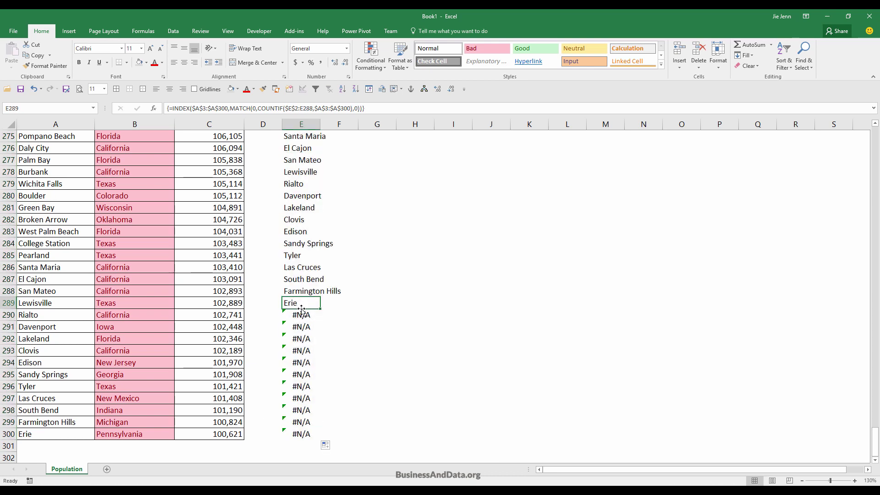
pyautogui.click(299, 311)
pyautogui.click(302, 303)
# Select the unique-city results and the #N/A cells E290:E300, then widen column E
pyautogui.scroll(20, 301, 303)
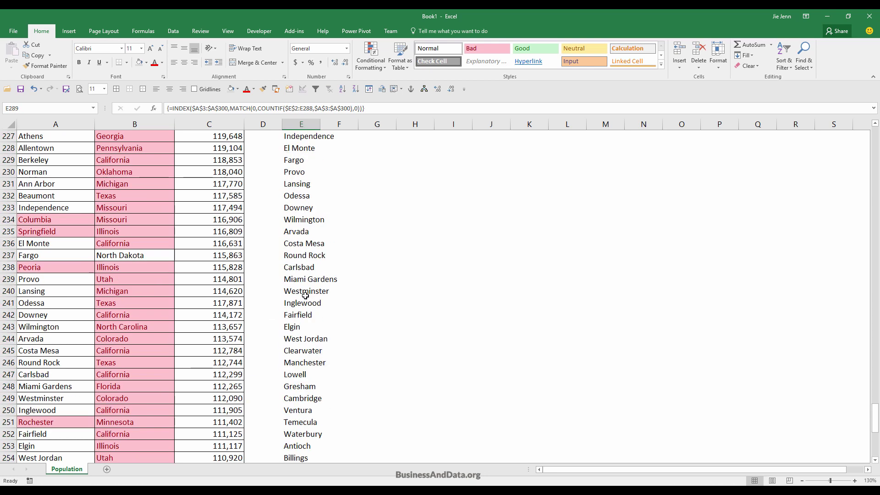
pyautogui.keyDown('shift'); pyautogui.click(298, 162); pyautogui.keyUp('shift')
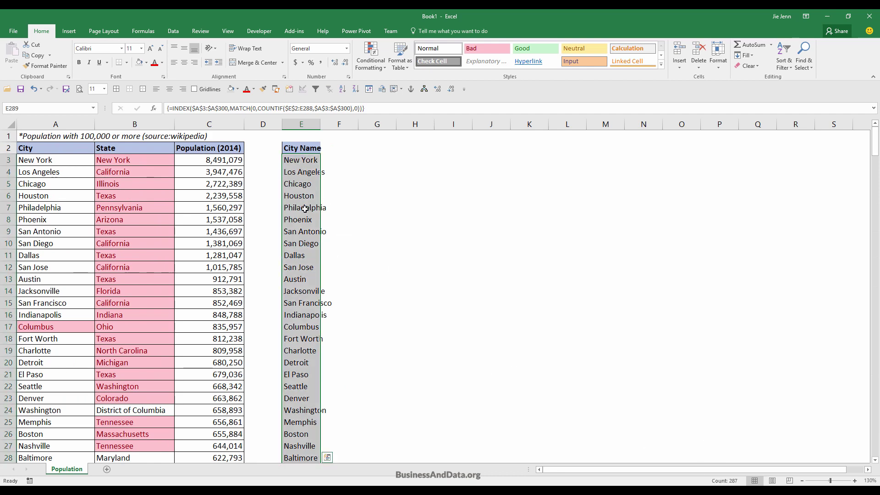
pyautogui.scroll(-20, 305, 208)
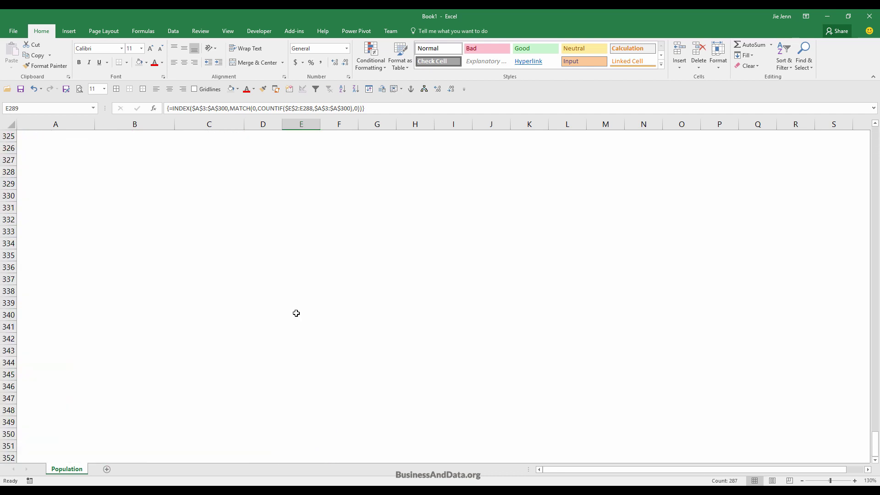
pyautogui.scroll(12, 296, 313)
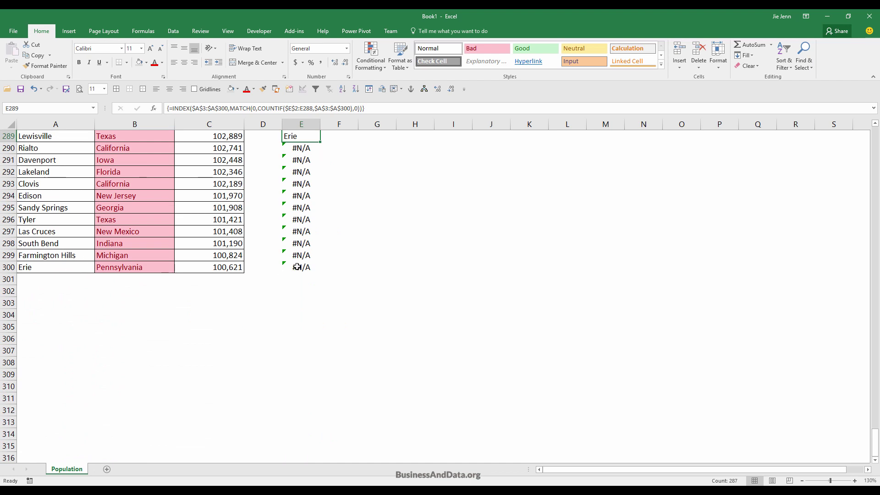
pyautogui.press('Down')
pyautogui.hotkey('ctrl', 'shift', 'Down')
pyautogui.hotkey('ctrl', 'v')
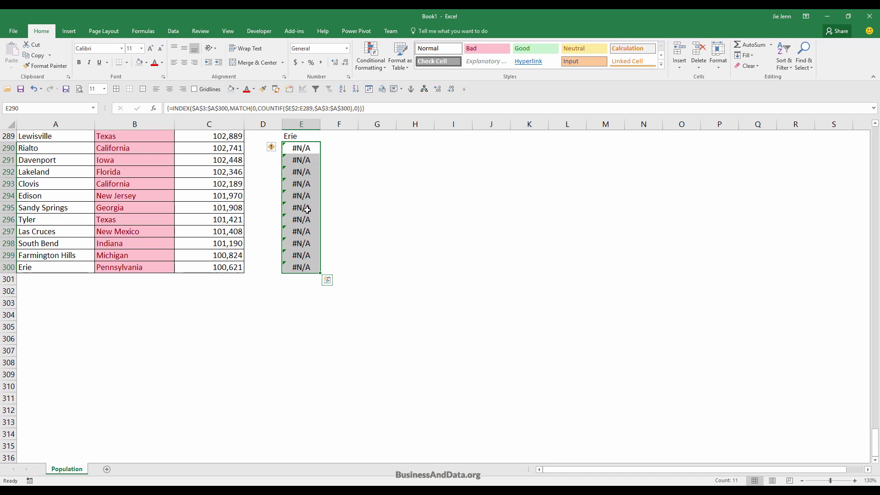
pyautogui.scroll(20, 309, 207)
pyautogui.click(304, 162)
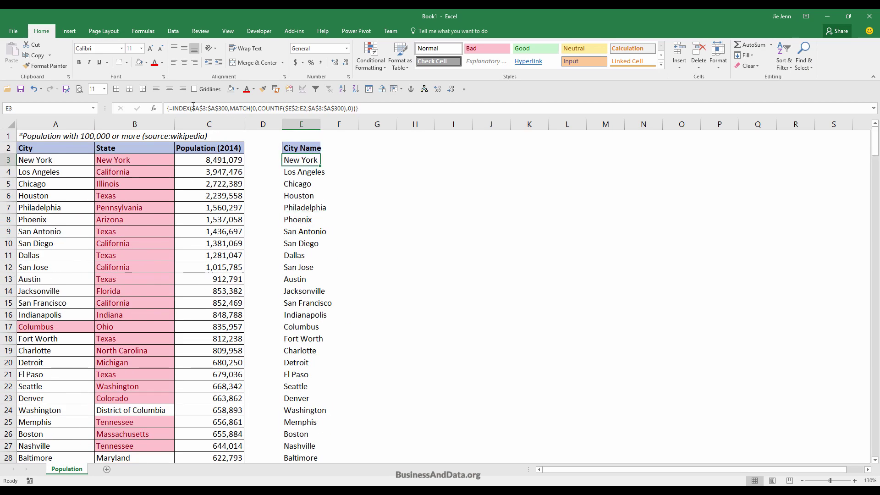
pyautogui.moveTo(319, 124); pyautogui.dragTo(341, 124)
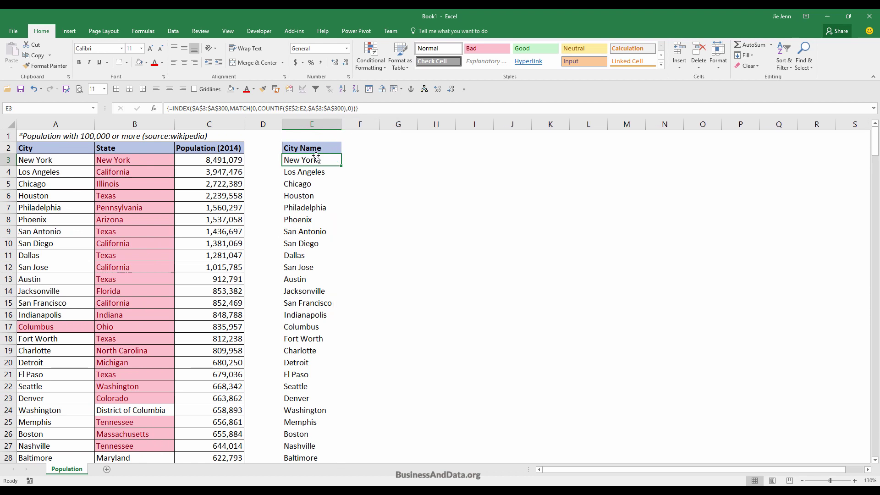
# Wrap the E3 formula as =IFERROR(INDEX(...),"") and commit it as an array formula
pyautogui.click(292, 145)
pyautogui.click(294, 156)
pyautogui.click(172, 108)
pyautogui.write('if')
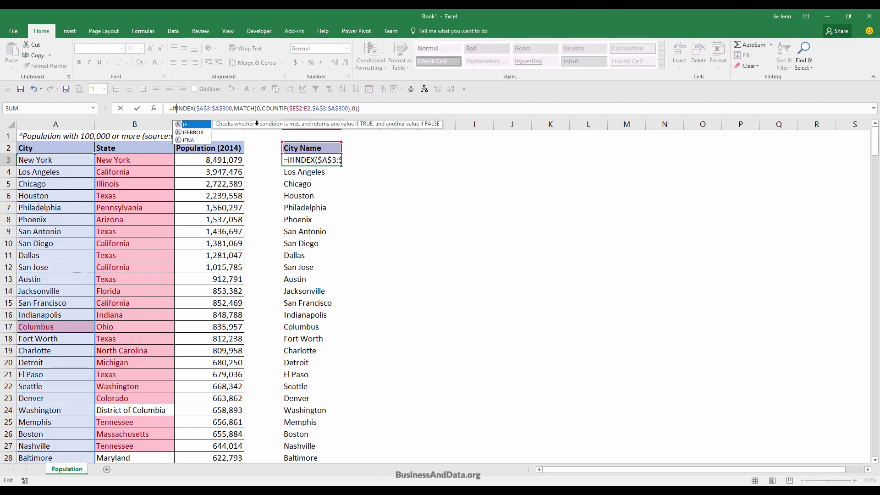
pyautogui.press('Down')
pyautogui.press('Tab')
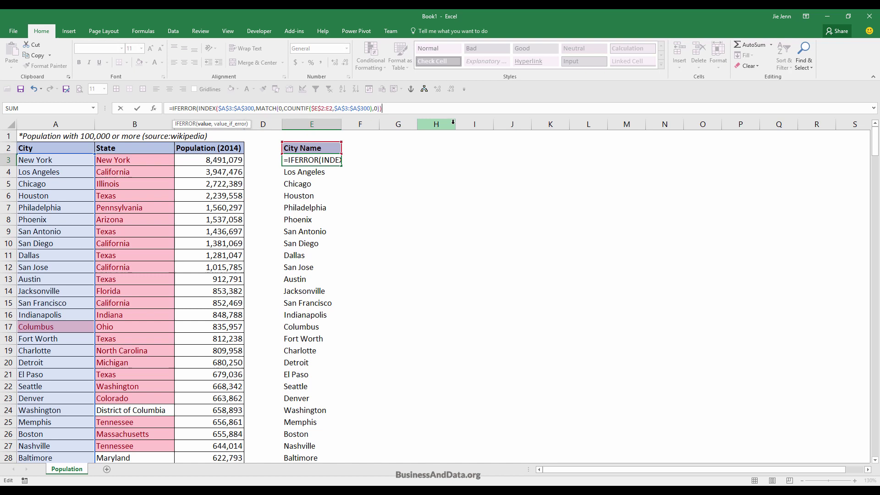
pyautogui.write(',"")')
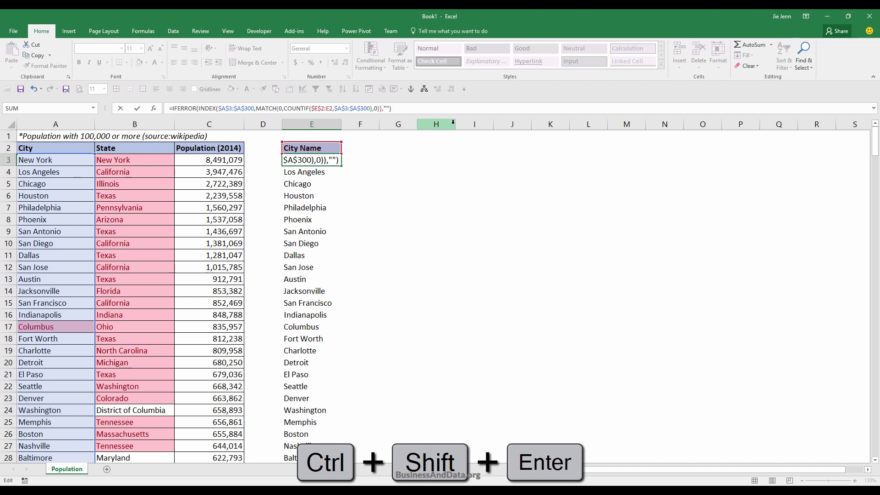
pyautogui.hotkey('ctrl', 'shift', 'Return')
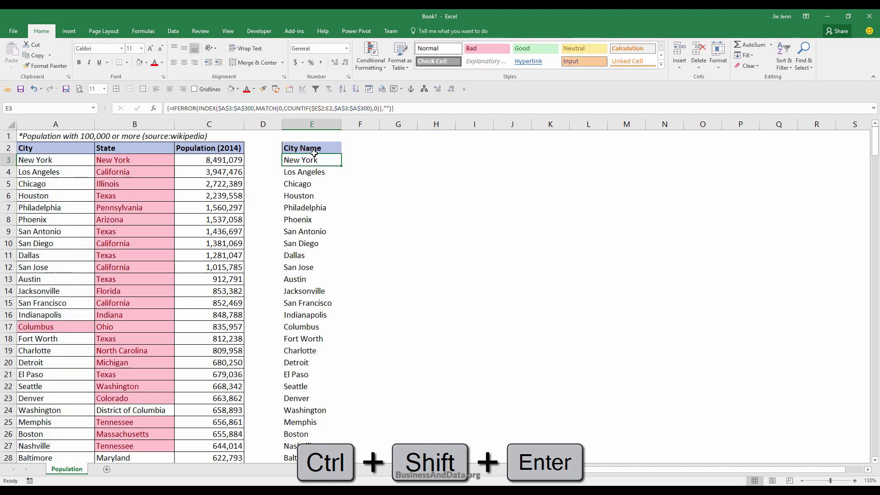
# Copy the IFERROR formula down column E and confirm the list ends at Erie in E289
pyautogui.doubleClick(340, 165)
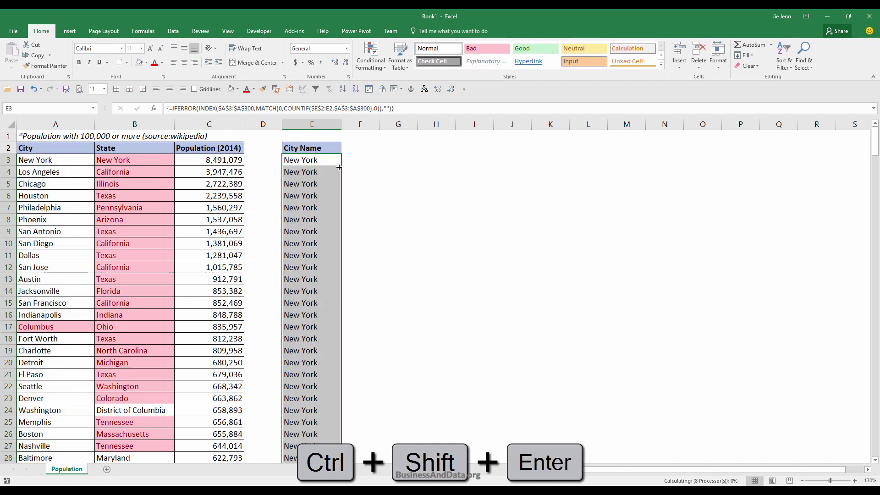
pyautogui.scroll(-20, 327, 231)
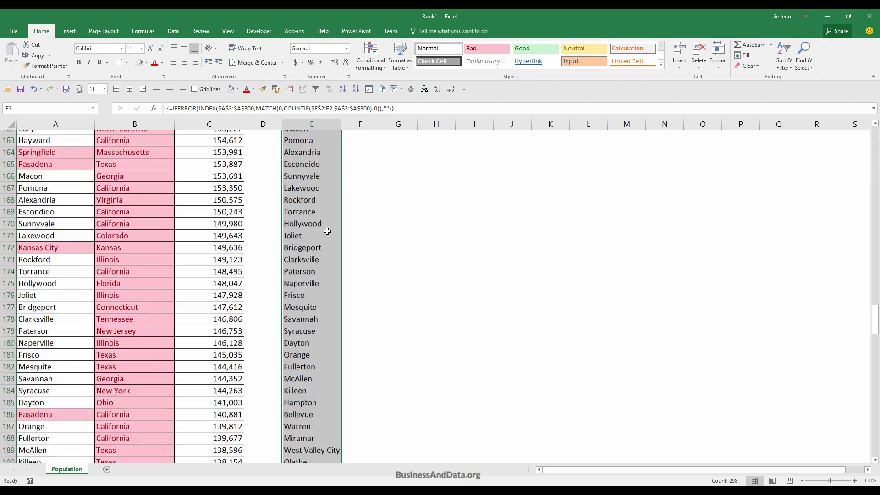
pyautogui.scroll(-20, 327, 231)
pyautogui.scroll(20, 339, 303)
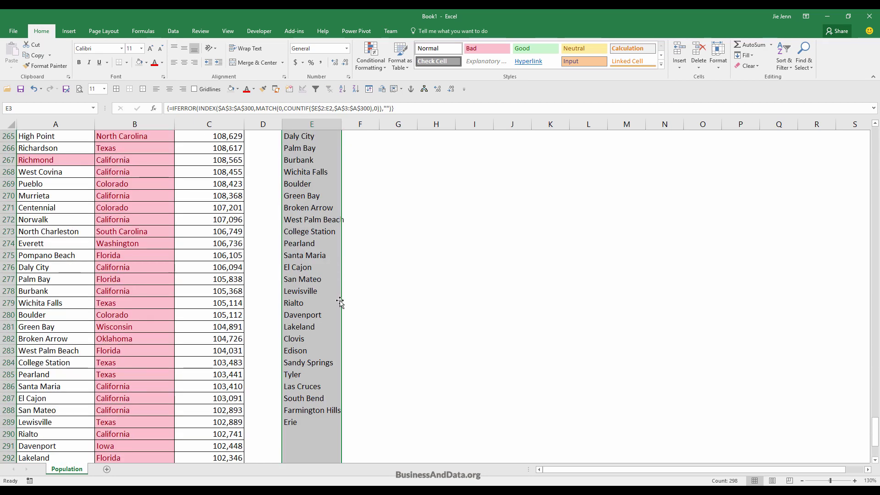
pyautogui.scroll(-4, 340, 302)
pyautogui.click(308, 277)
pyautogui.scroll(20, 311, 220)
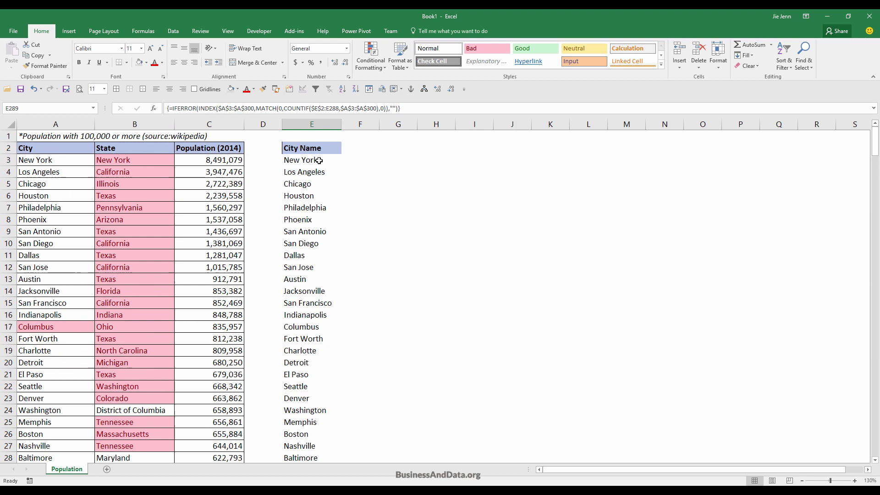
pyautogui.keyDown('shift'); pyautogui.click(317, 156); pyautogui.keyUp('shift')
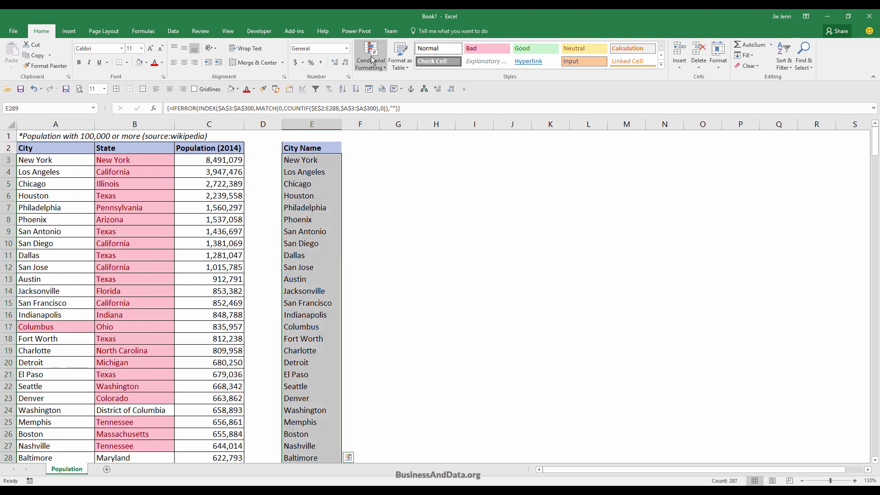
pyautogui.click(375, 71)
pyautogui.moveTo(398, 82)
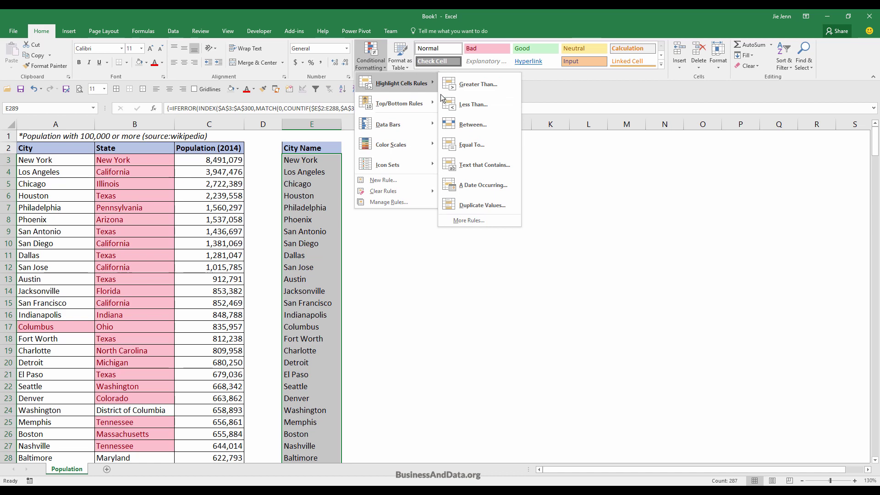
pyautogui.click(508, 205)
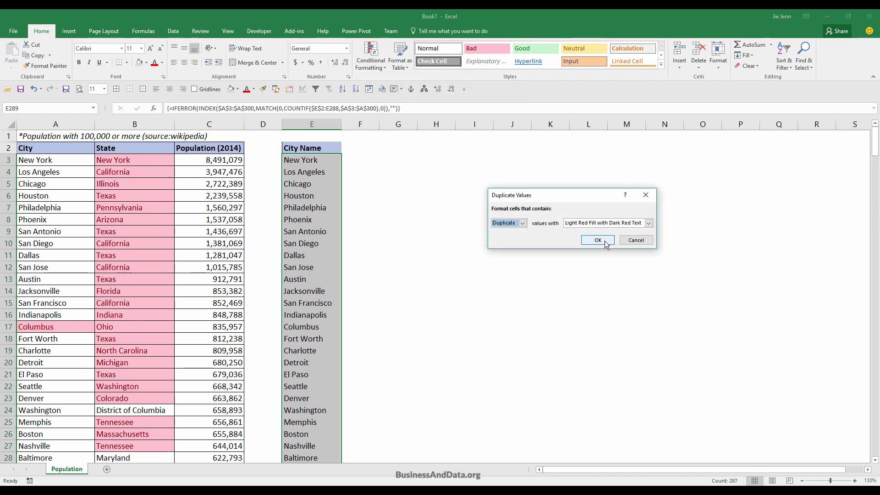
pyautogui.click(599, 238)
pyautogui.scroll(-16, 328, 177)
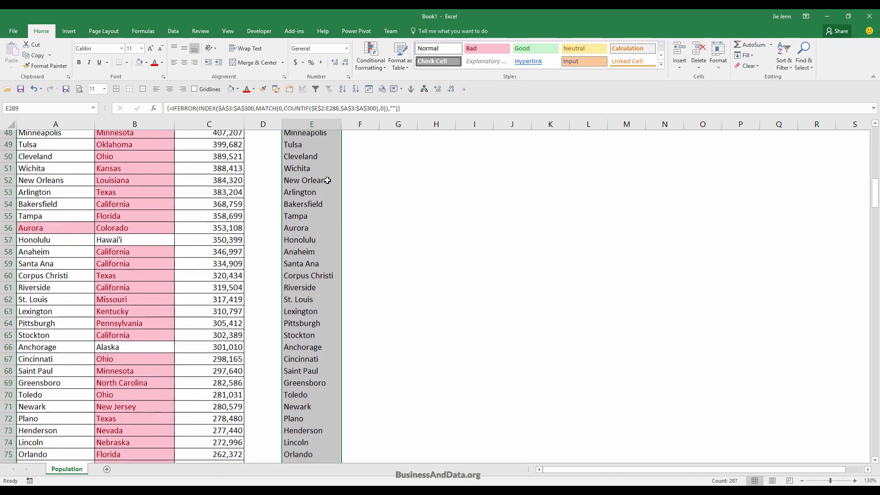
pyautogui.scroll(-19, 328, 177)
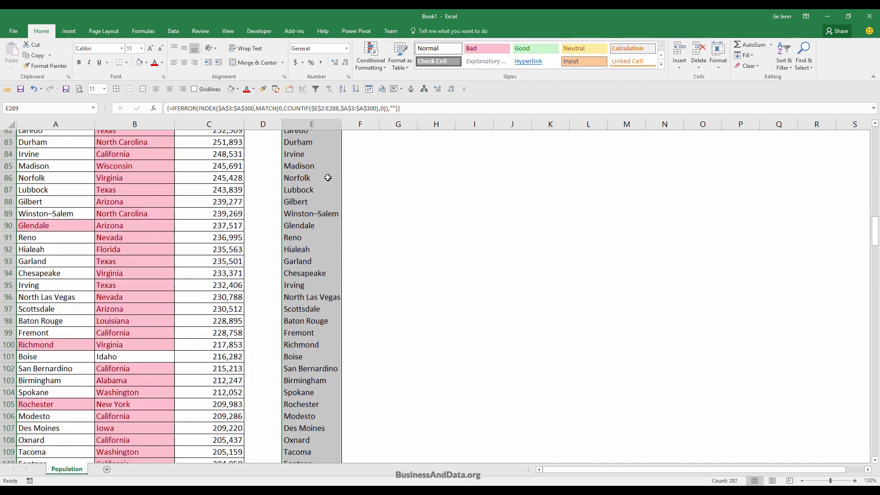
pyautogui.scroll(-1, 328, 177)
pyautogui.scroll(-20, 328, 177)
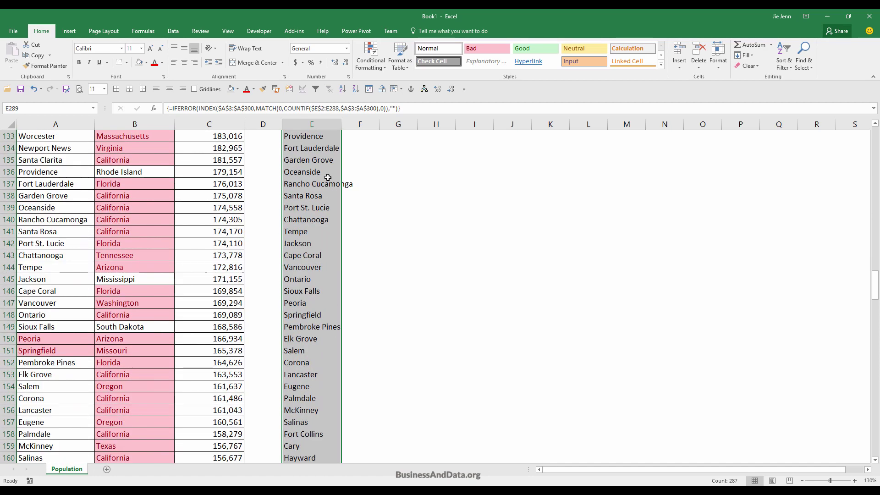
pyautogui.scroll(20, 323, 202)
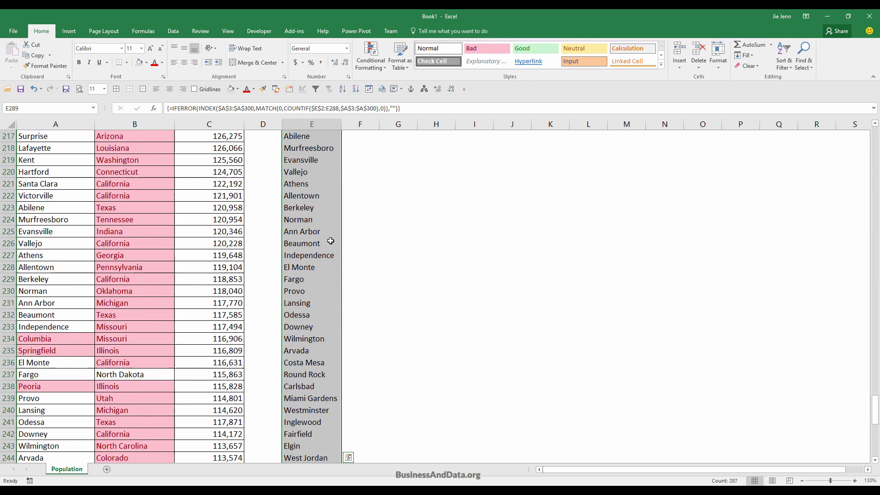
# Enter the header 'State' in F2 and widen column F
pyautogui.click(345, 152)
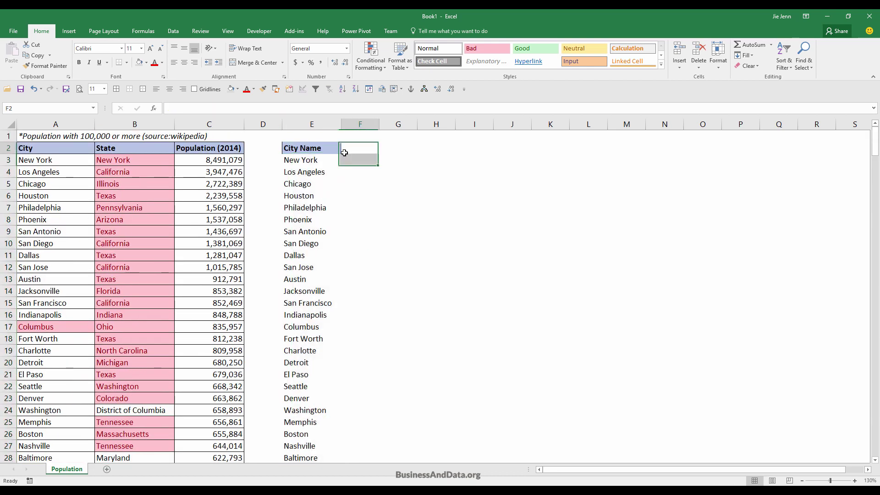
pyautogui.write('State')
pyautogui.press('Return')
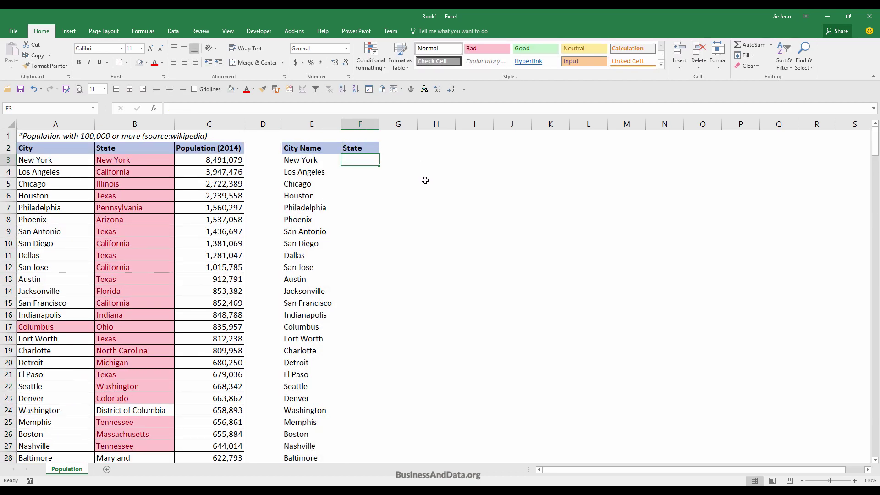
pyautogui.moveTo(379, 124); pyautogui.dragTo(421, 129)
# In F3, begin =MATCH(0,COUNTIF($F$2:F2 with only the first F2 anchored
pyautogui.write('=m ATAN(')
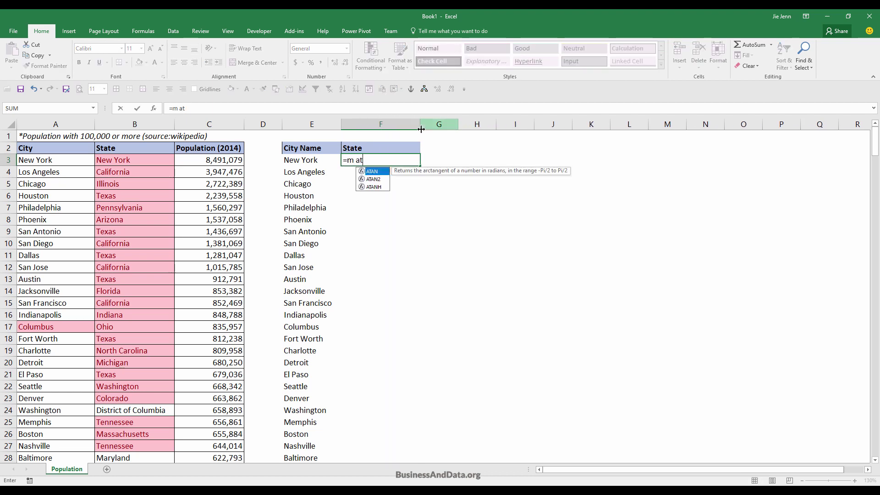
pyautogui.press('BackSpace')
pyautogui.press('BackSpace')
pyautogui.press('BackSpace')
pyautogui.press('BackSpace')
pyautogui.press('BackSpace')
pyautogui.press('BackSpace')
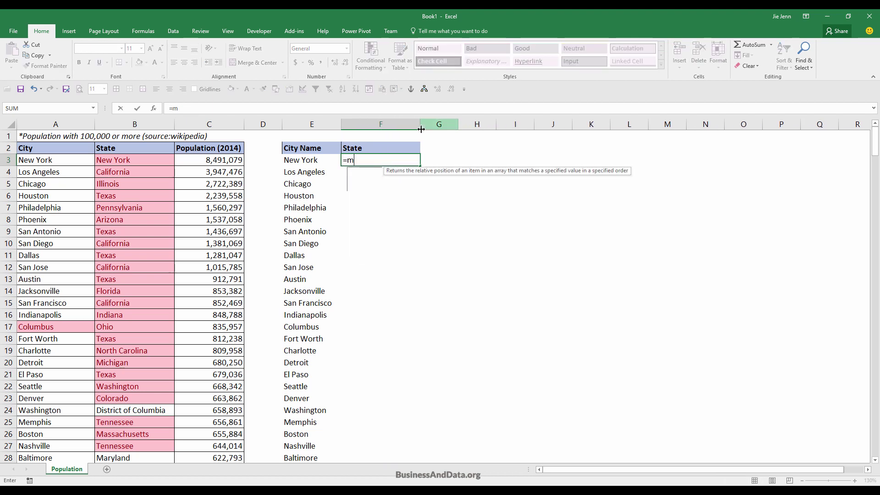
pyautogui.write('at')
pyautogui.press('Tab')
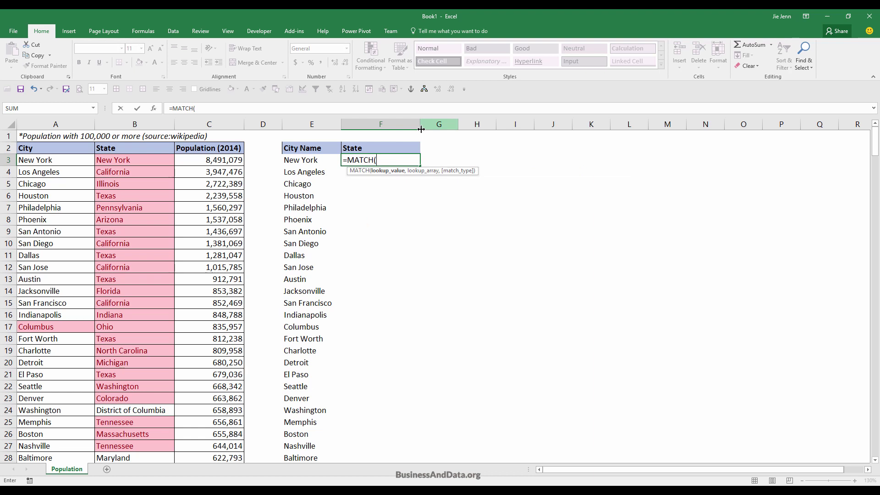
pyautogui.write('0')
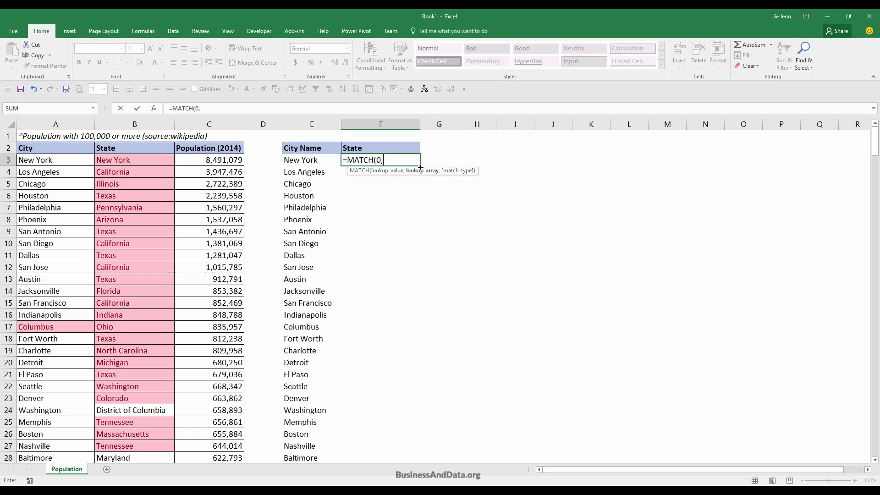
pyautogui.write(',countif(')
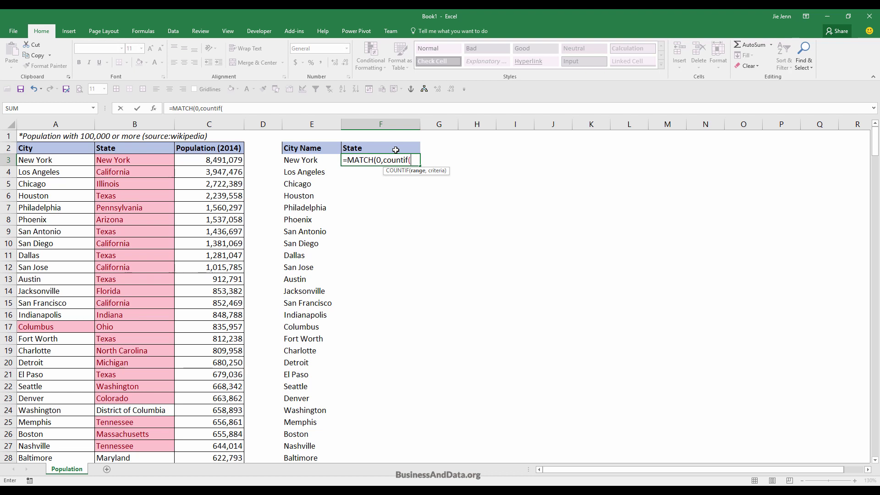
pyautogui.click(395, 150)
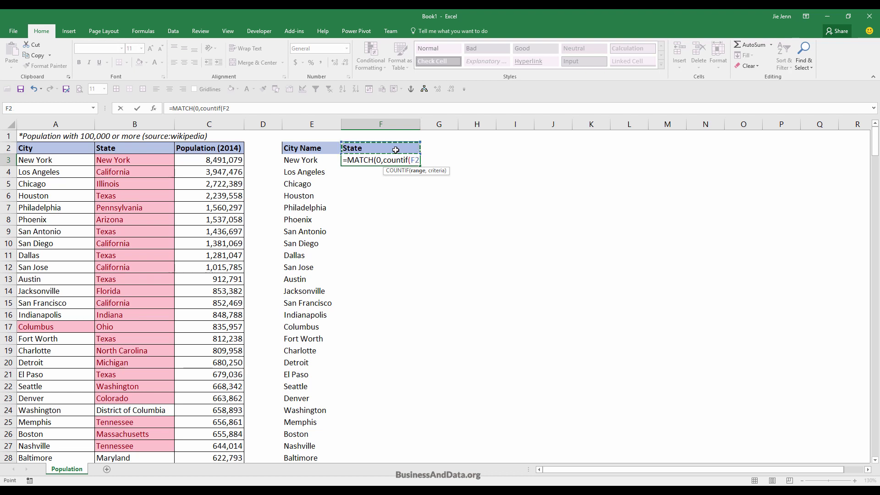
pyautogui.press('F4')
pyautogui.press('F4')
pyautogui.press('F4')
pyautogui.press('F4')
pyautogui.press('F8')
pyautogui.moveTo(230, 108); pyautogui.dragTo(264, 110)
pyautogui.press('Left')
pyautogui.press('Left')
pyautogui.press('Left')
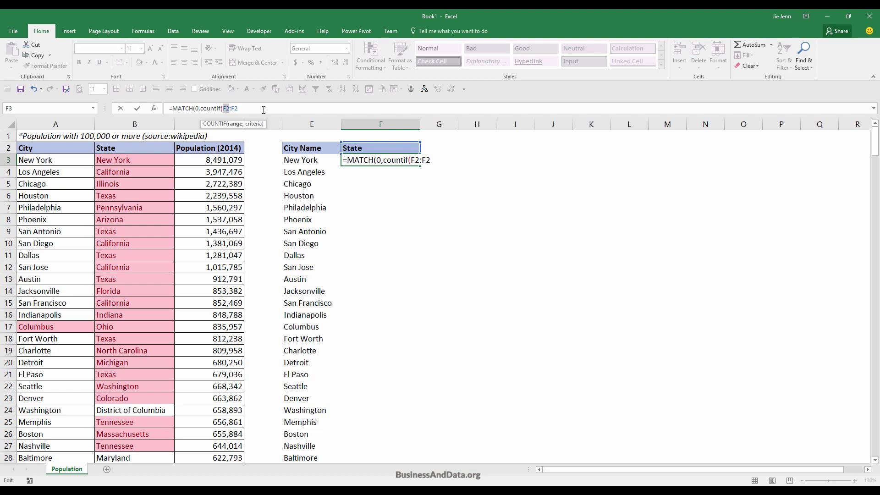
pyautogui.press('F4')
# Finish the MATCH with COUNTIF criteria $B$3:$B$300 and match type 0
pyautogui.write(',,')
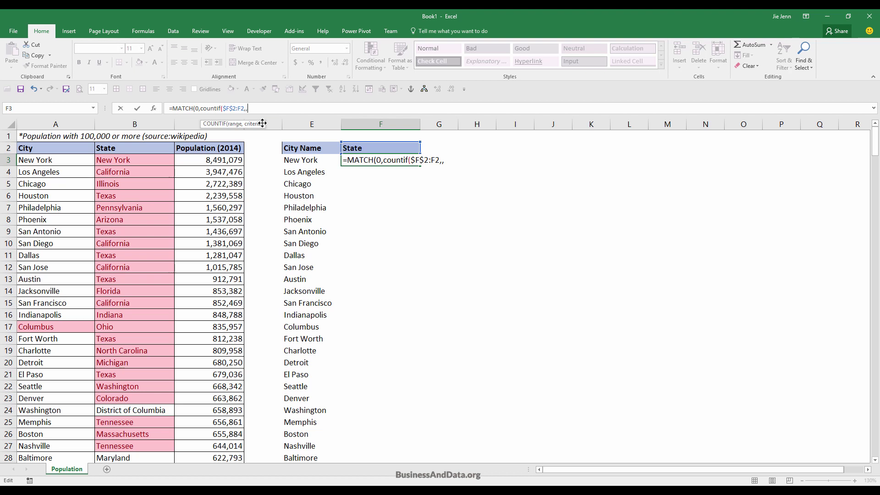
pyautogui.press('BackSpace')
pyautogui.click(146, 163)
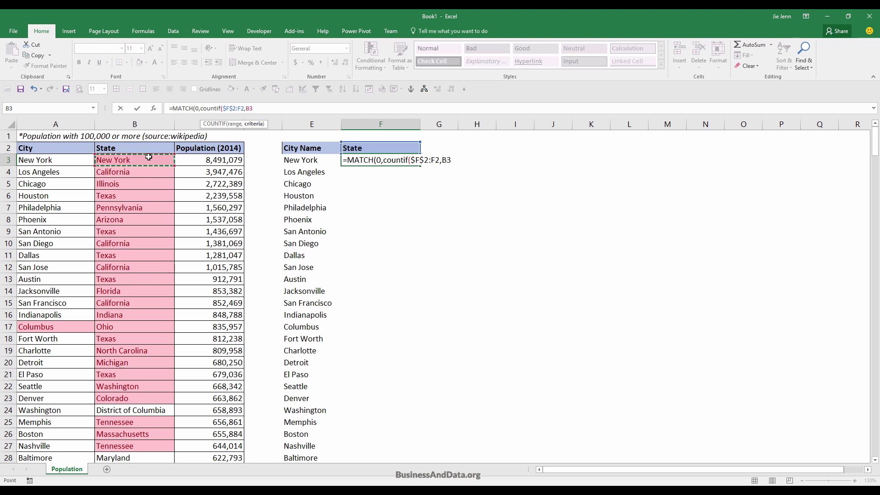
pyautogui.hotkey('ctrl', 'shift', 'Down')
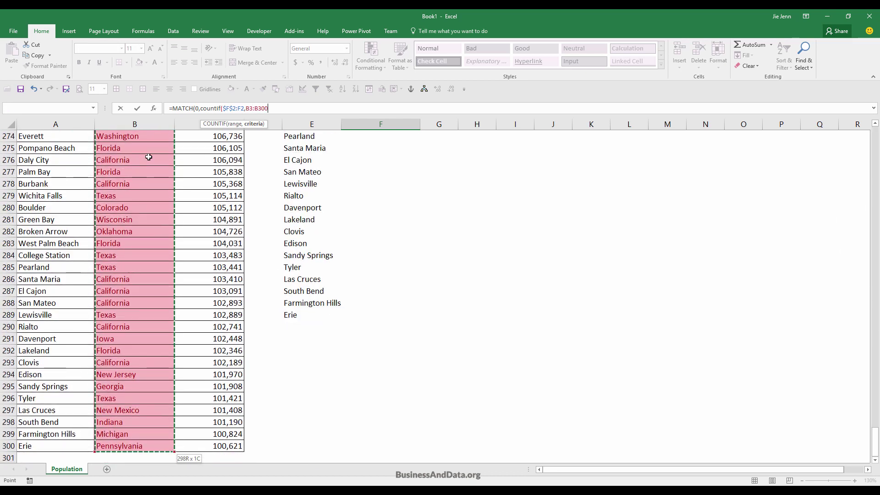
pyautogui.press('F4')
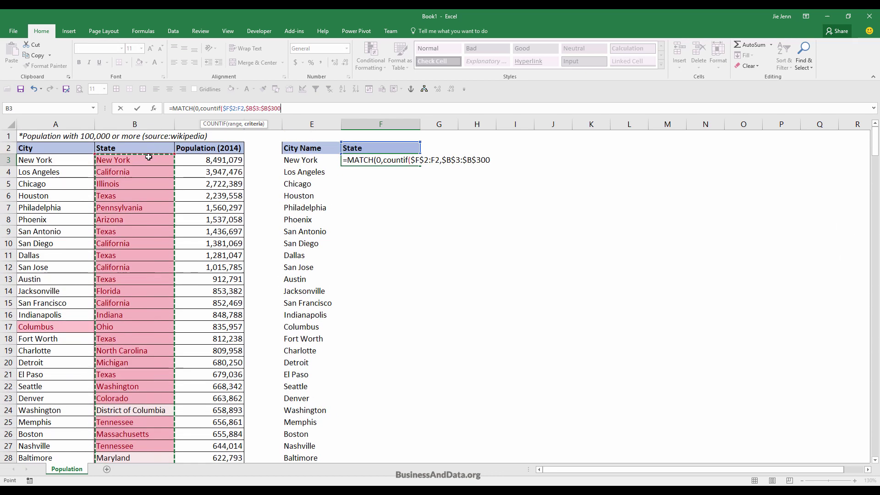
pyautogui.write(')')
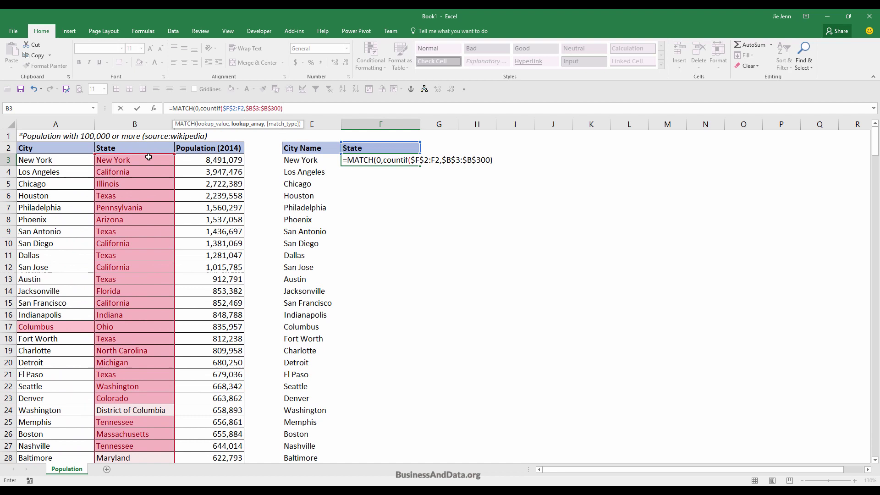
pyautogui.write(',')
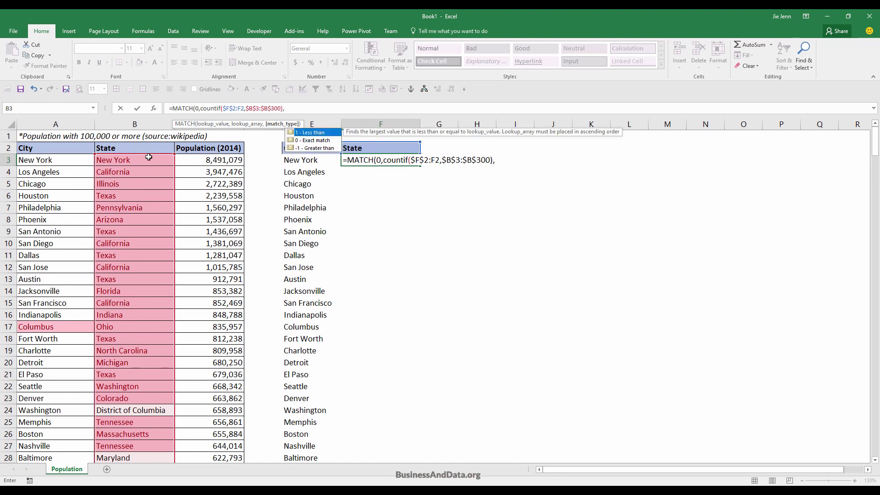
pyautogui.write('0)')
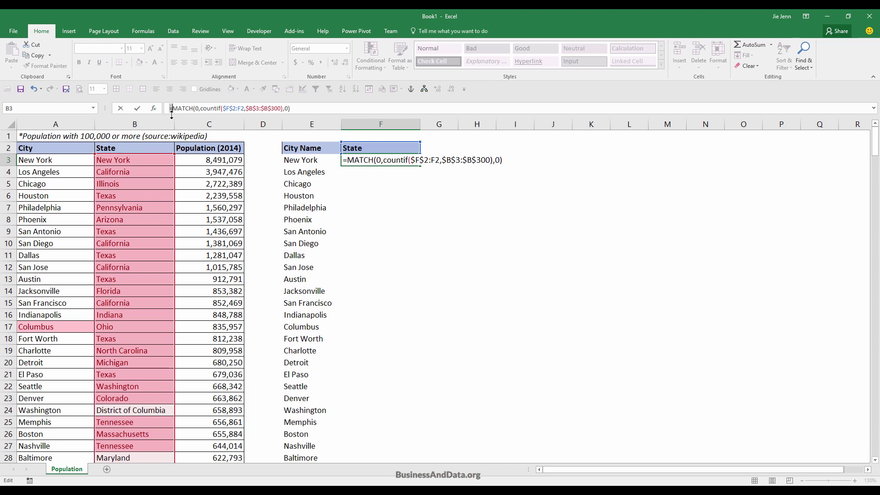
# Wrap it as =IFERROR(INDEX($B$3:$B$300,MATCH(...)),"") and commit as an array formula
pyautogui.click(172, 110)
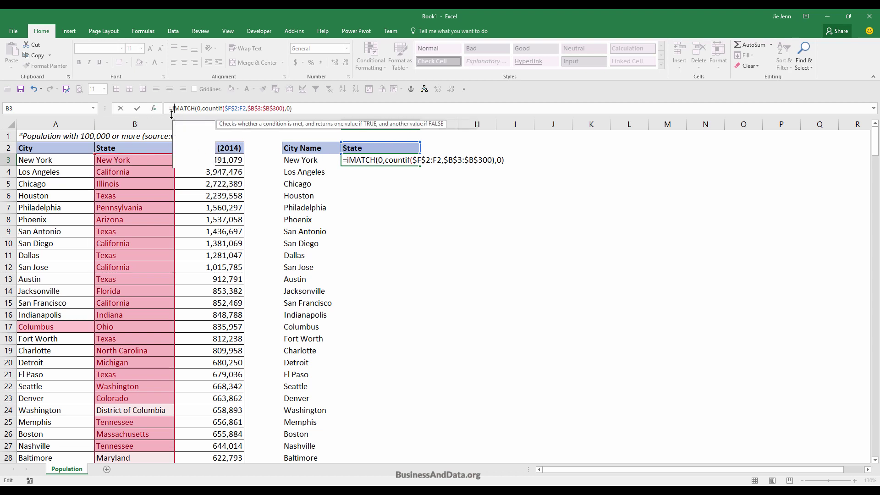
pyautogui.write('INDEX(')
pyautogui.click(144, 160)
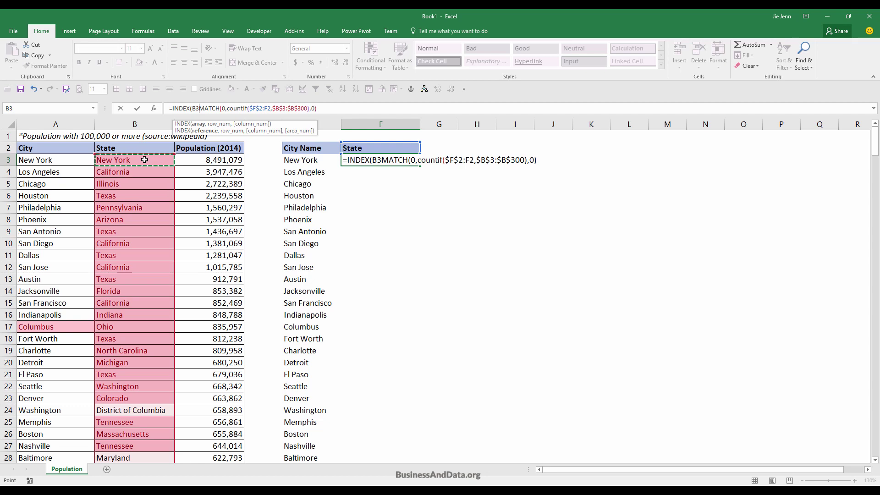
pyautogui.hotkey('ctrl', 'shift', 'Down')
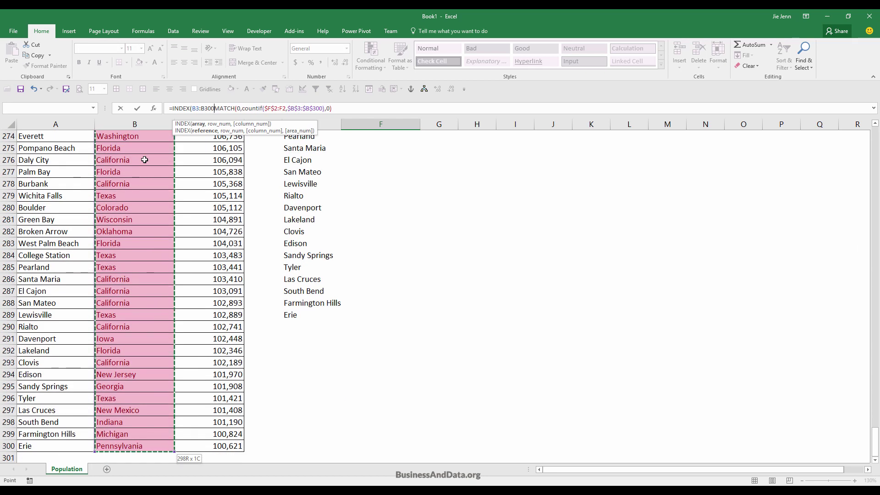
pyautogui.press('F4')
pyautogui.write(',')
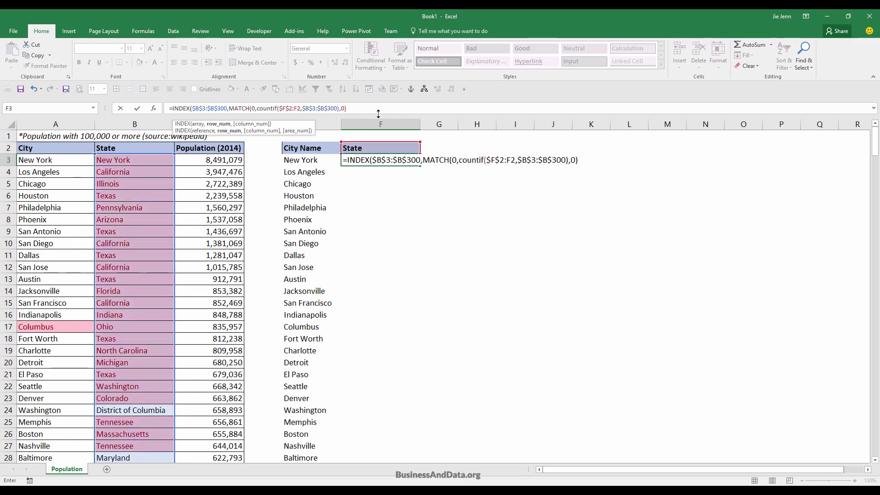
pyautogui.click(379, 111)
pyautogui.write(')')
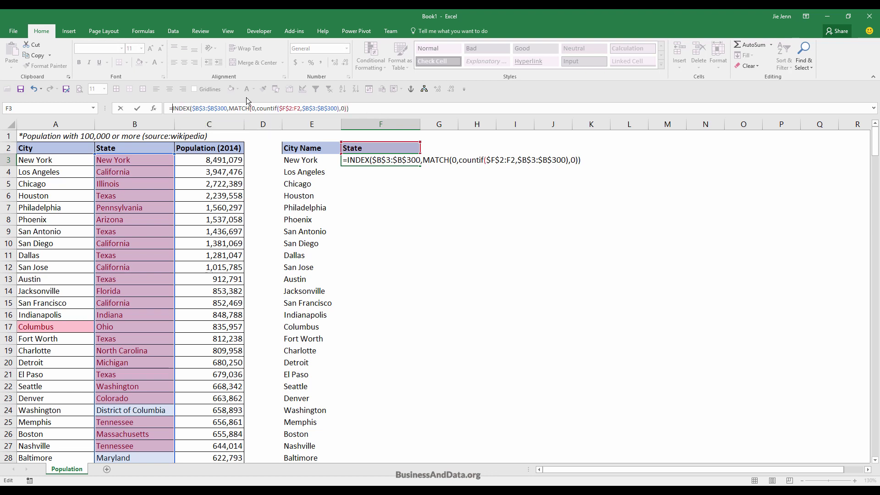
pyautogui.write('IFERROR(')
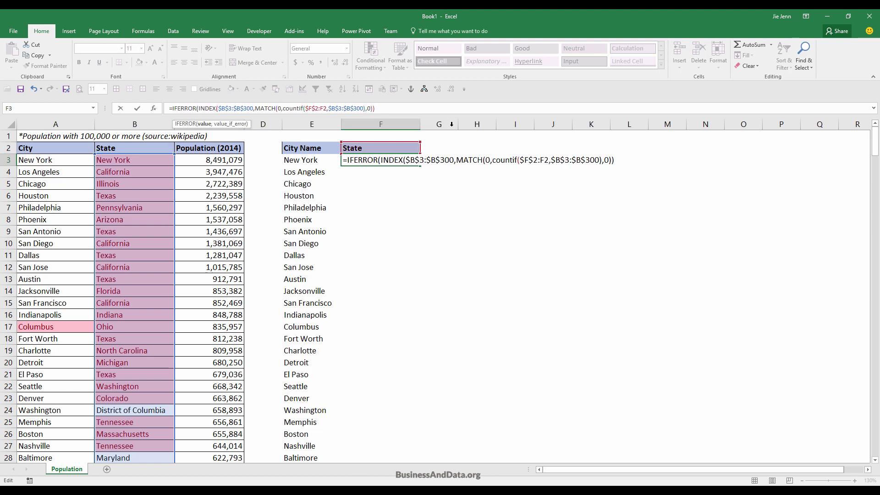
pyautogui.click(452, 108)
pyautogui.write(',')
pyautogui.write('"")')
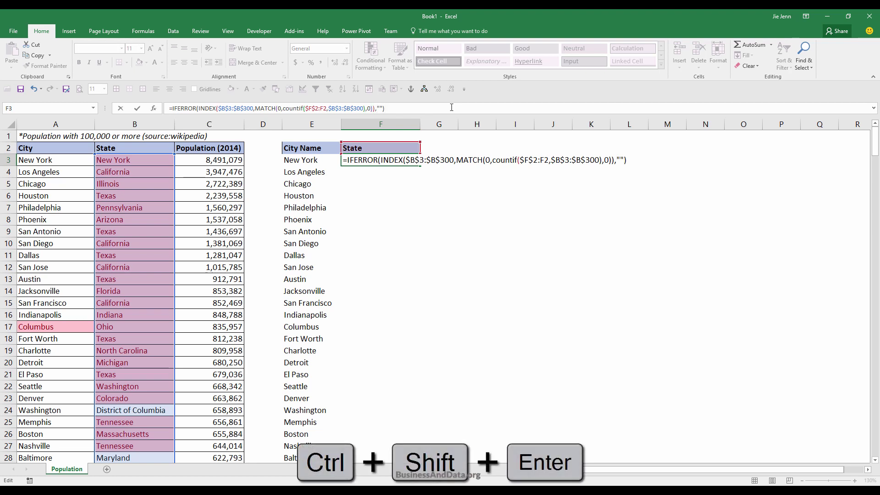
pyautogui.hotkey('ctrl', 'shift', 'Return')
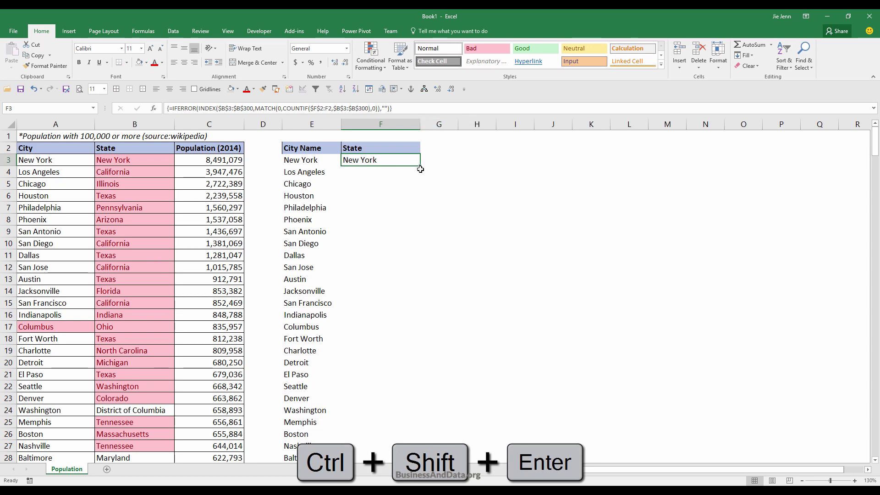
# Copy the state formula down column F, confirm 46 states ending at Montana, then select A3
pyautogui.doubleClick(420, 169)
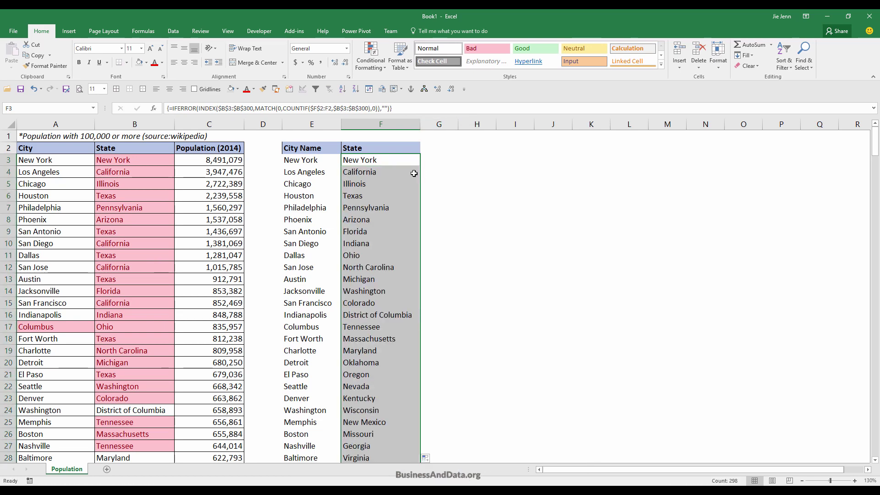
pyautogui.scroll(-12, 393, 177)
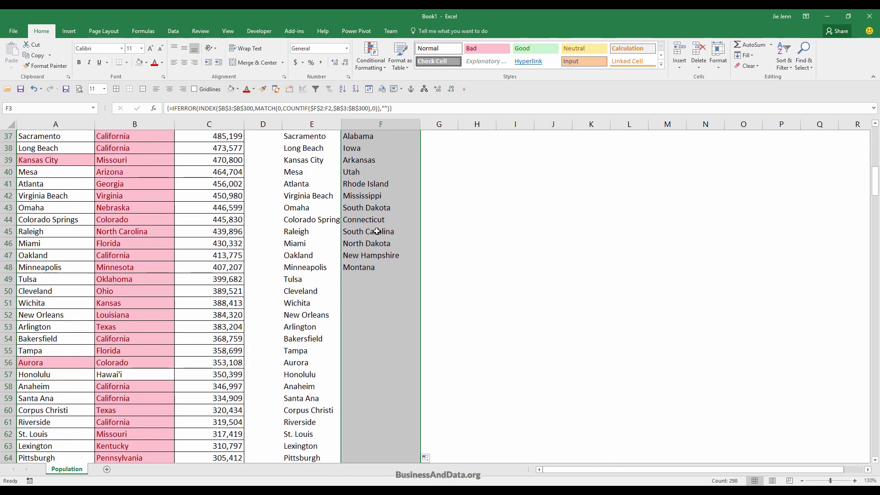
pyautogui.click(389, 266)
pyautogui.scroll(12, 389, 266)
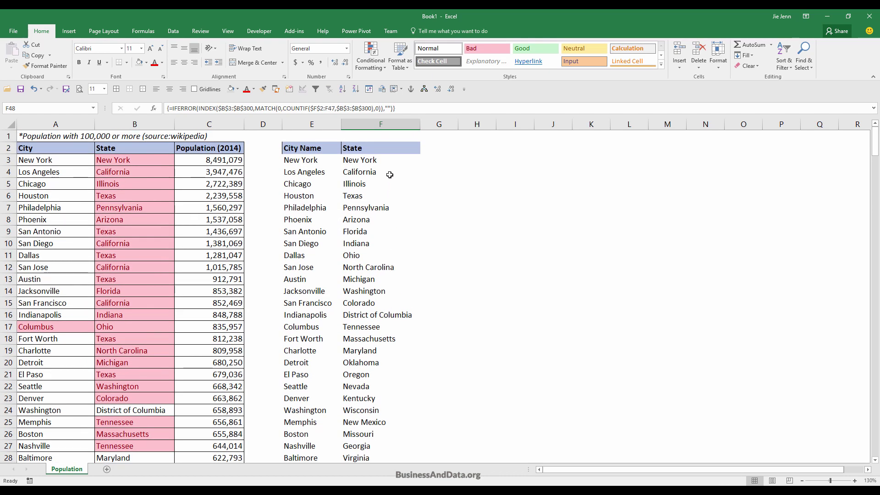
pyautogui.keyDown('shift'); pyautogui.click(378, 163); pyautogui.keyUp('shift')
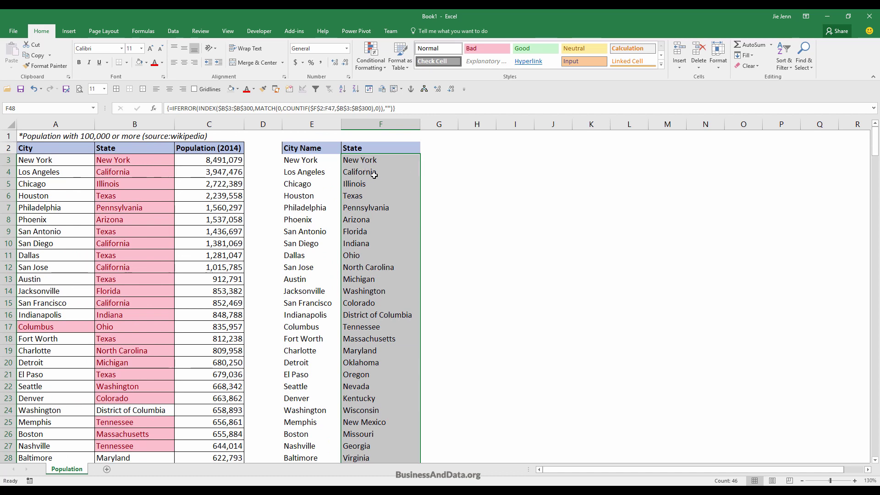
pyautogui.click(50, 157)
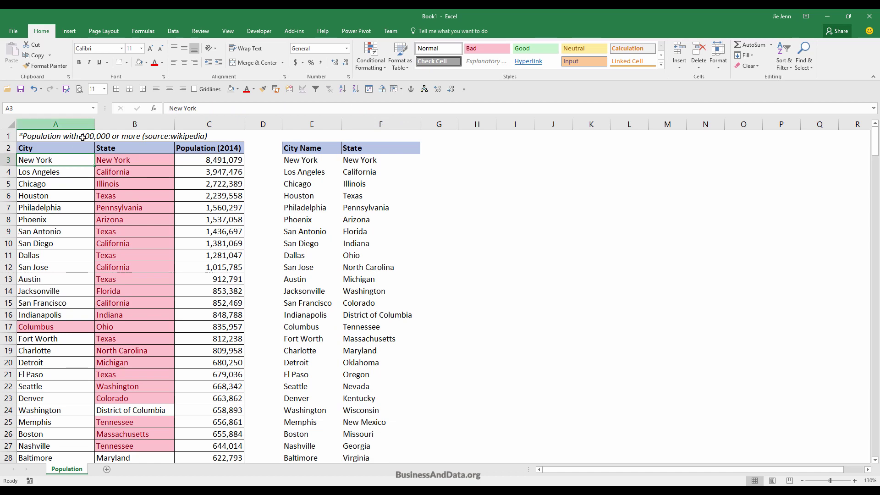
# Copy the city list A3:A300 to H3 and autofit column H
pyautogui.hotkey('ctrl', 'shift', 'Down')
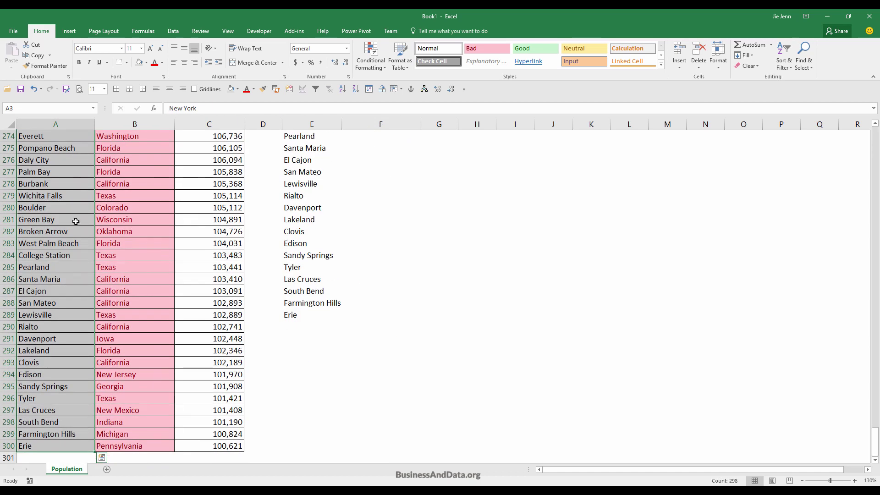
pyautogui.hotkey('ctrl', 'c')
pyautogui.scroll(20, 232, 234)
pyautogui.scroll(7, 232, 234)
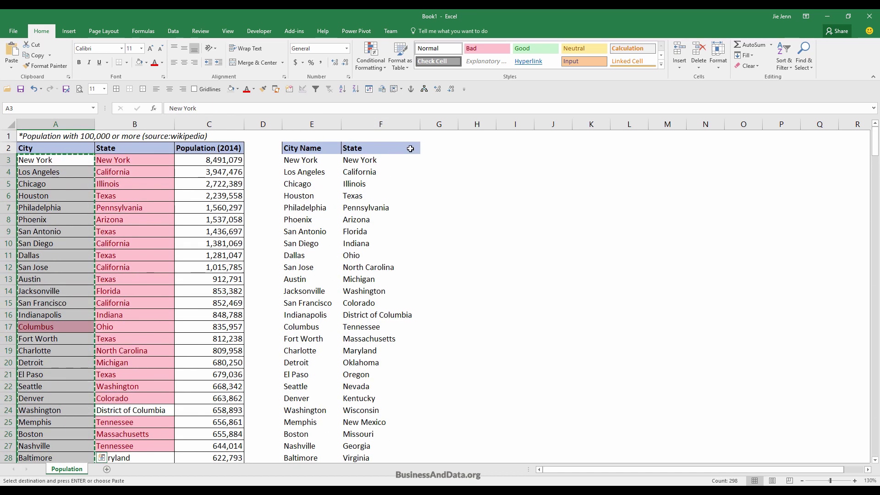
pyautogui.rightClick(481, 160)
pyautogui.click(473, 158)
pyautogui.hotkey('ctrl', 'v')
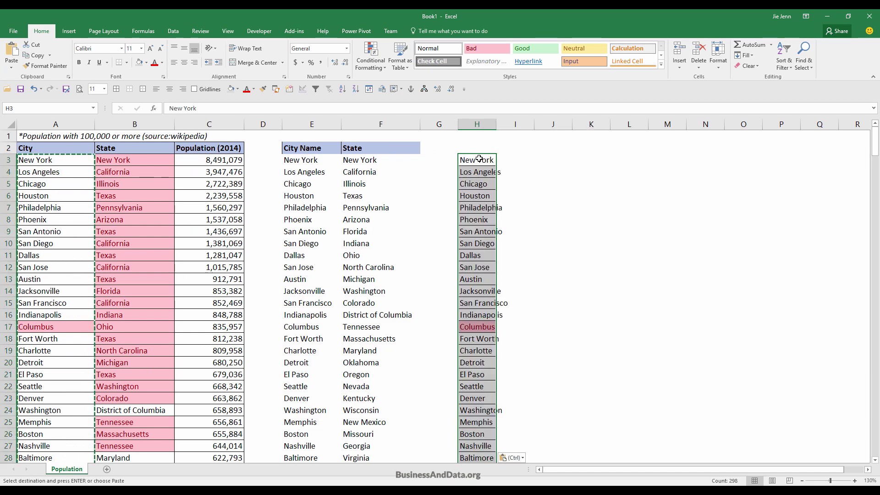
pyautogui.doubleClick(501, 126)
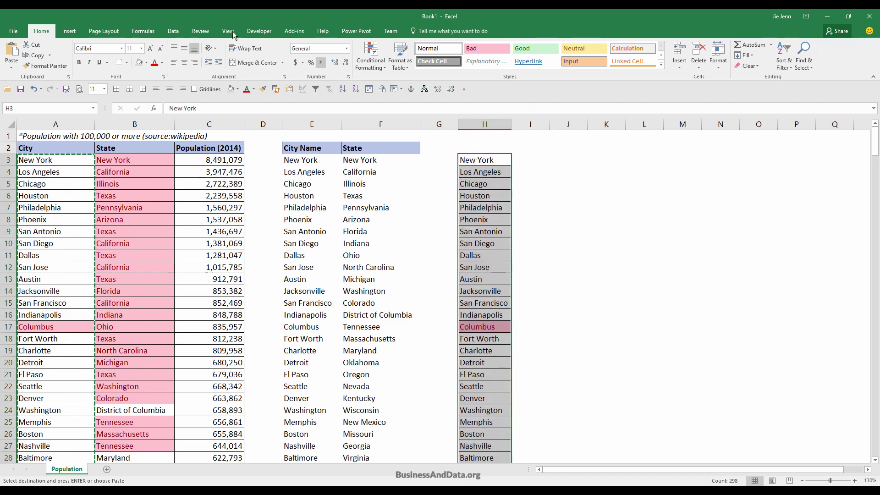
# Remove the 11 duplicates from the column H copy, leaving 287 unique cities
pyautogui.click(173, 31)
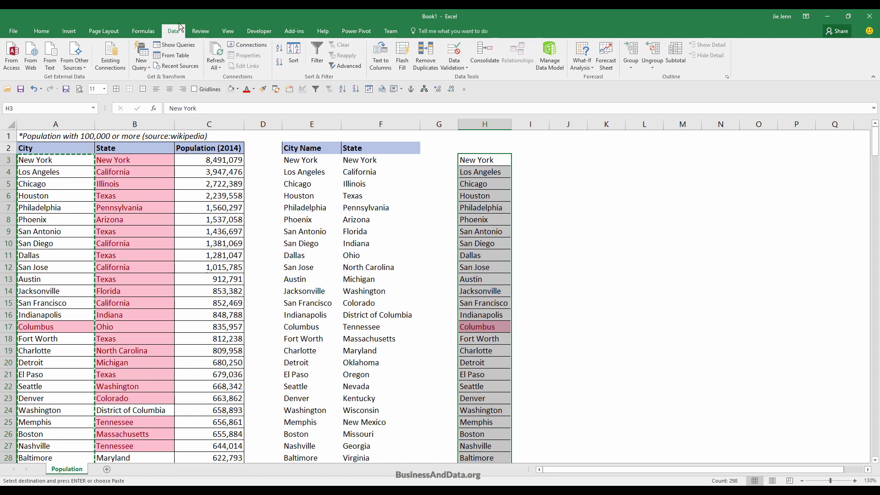
pyautogui.click(430, 55)
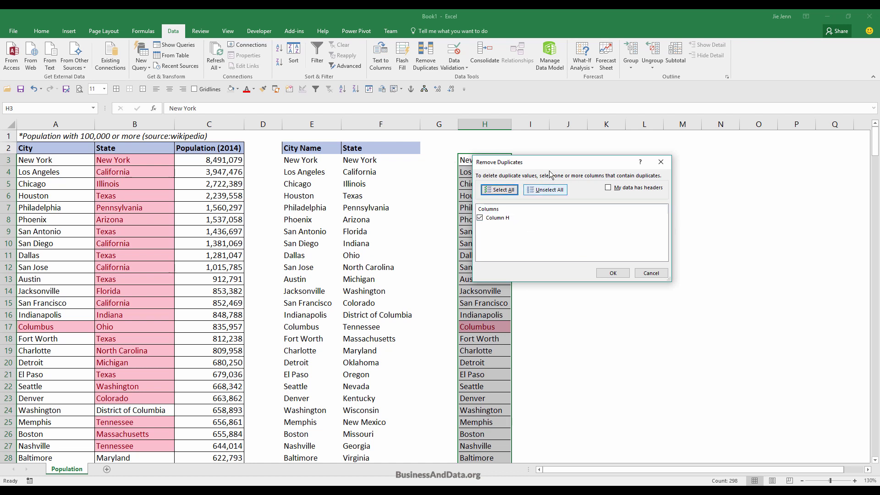
pyautogui.moveTo(564, 162); pyautogui.dragTo(618, 149)
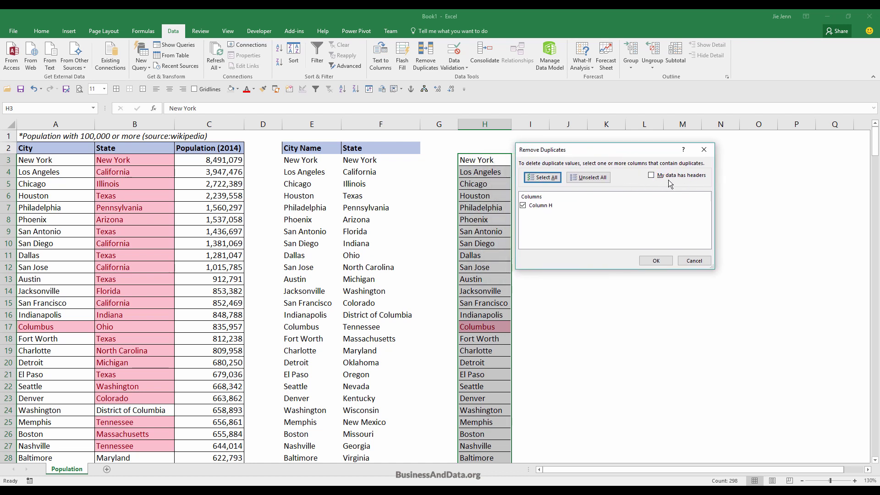
pyautogui.click(662, 264)
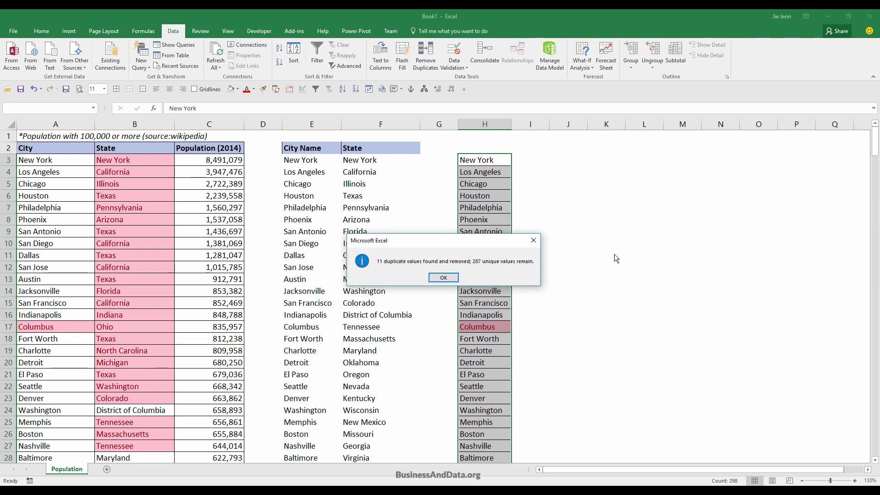
pyautogui.click(446, 277)
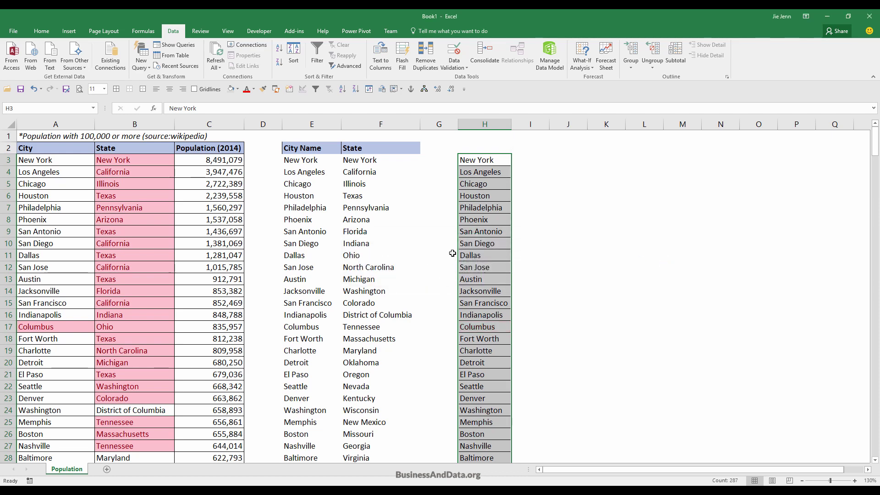
# Compare column H's list with column E's Erie, Farmington Hills, South Bend and Concord entries
pyautogui.click(486, 163)
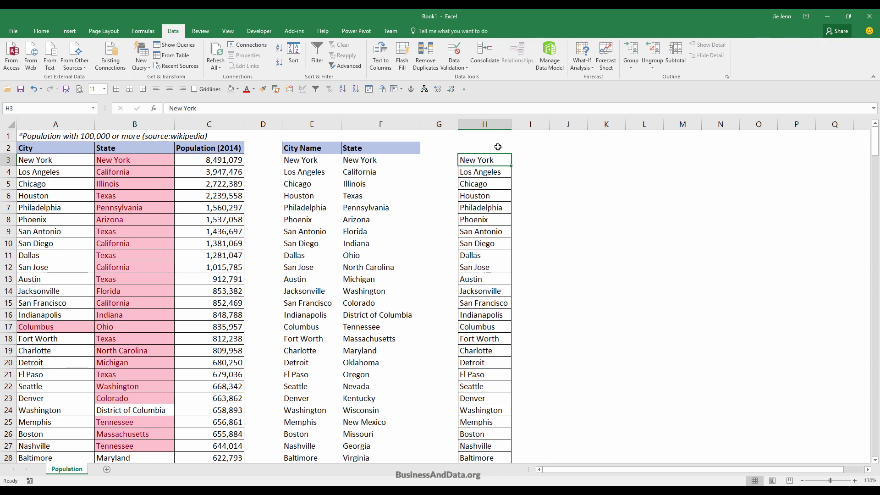
pyautogui.hotkey('ctrl', 'shift', 'Down')
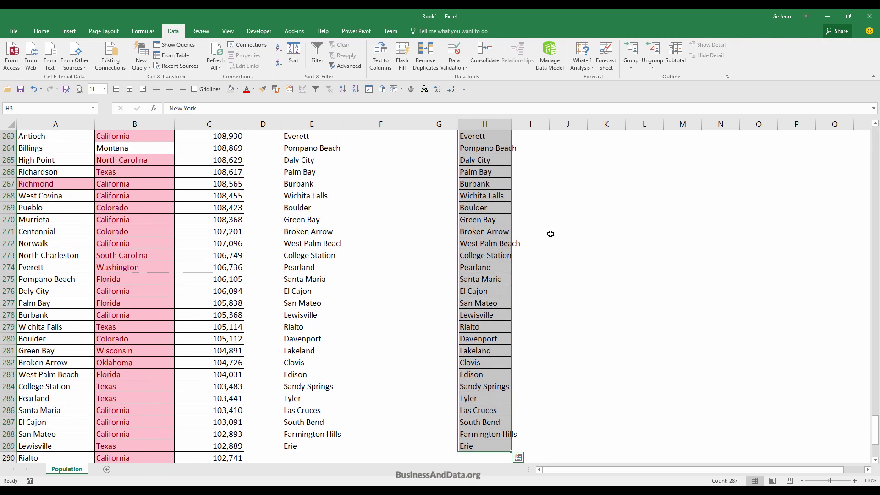
pyautogui.click(291, 446)
pyautogui.click(291, 434)
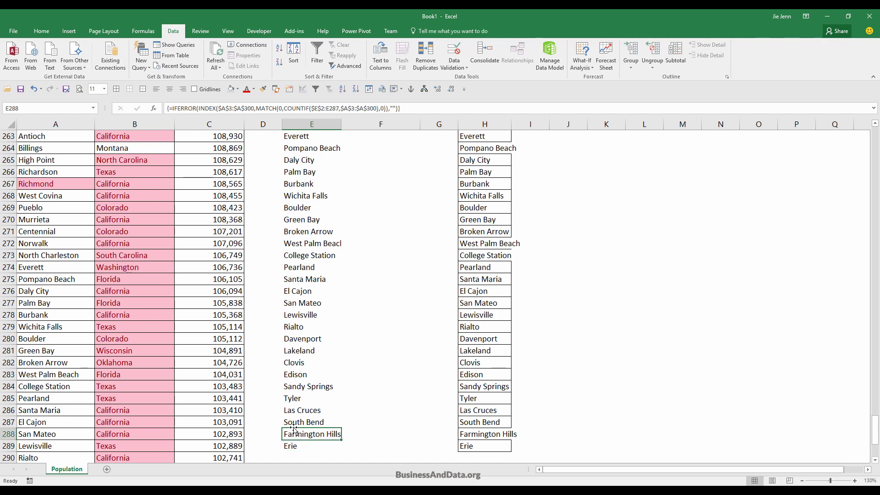
pyautogui.click(292, 422)
pyautogui.scroll(20, 322, 377)
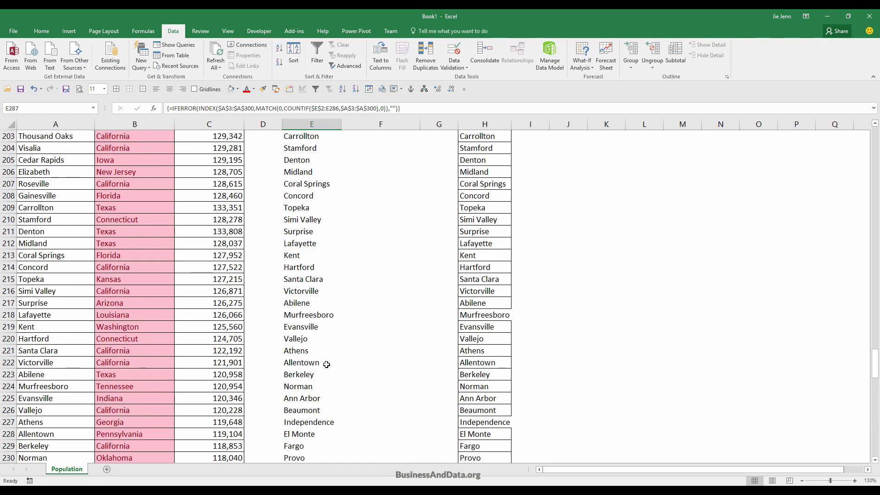
pyautogui.click(495, 195)
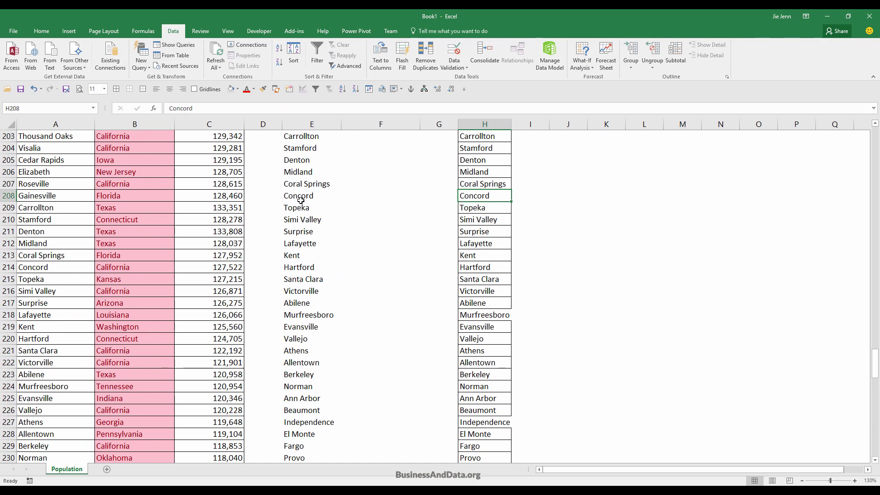
pyautogui.scroll(20, 504, 243)
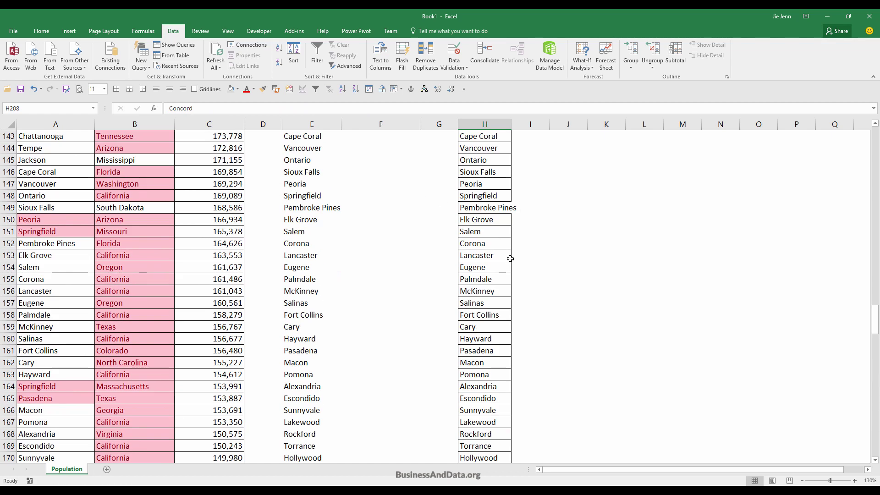
# Copy the state list from column B to I3 and widen column I to fit
pyautogui.click(156, 159)
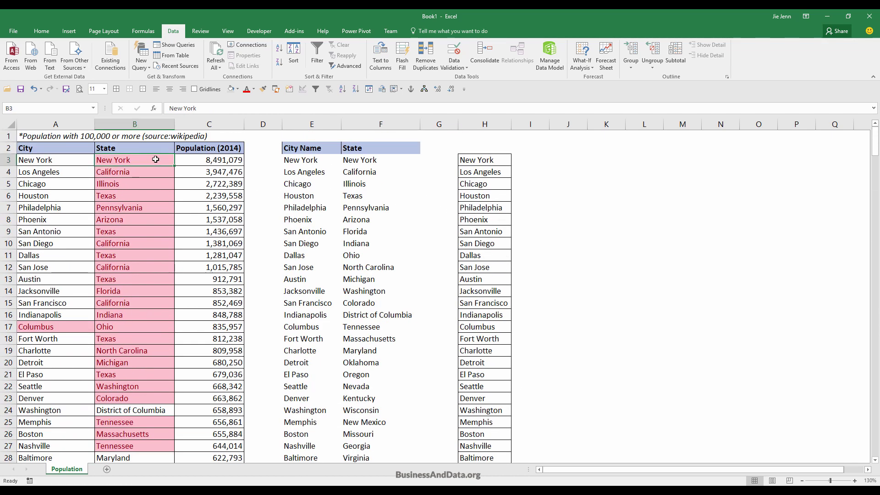
pyautogui.hotkey('ctrl', 'shift', 'Down')
pyautogui.hotkey('ctrl', 'c')
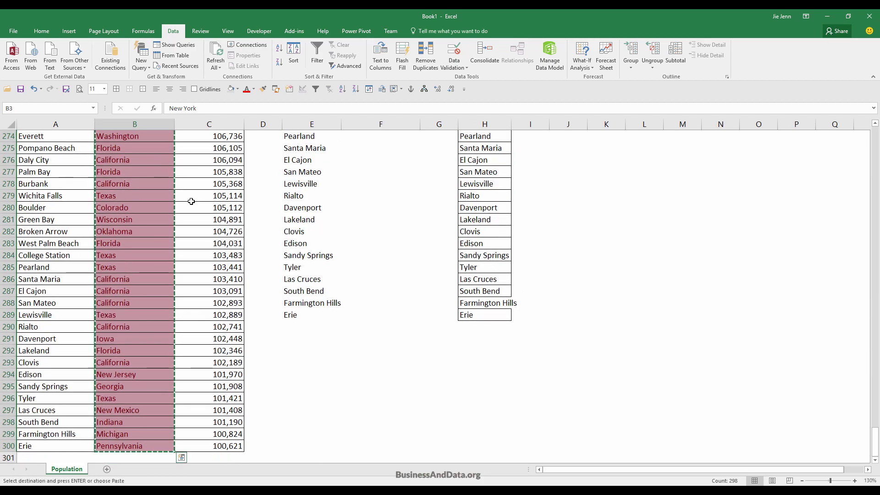
pyautogui.scroll(17, 531, 302)
pyautogui.scroll(20, 530, 303)
pyautogui.click(543, 160)
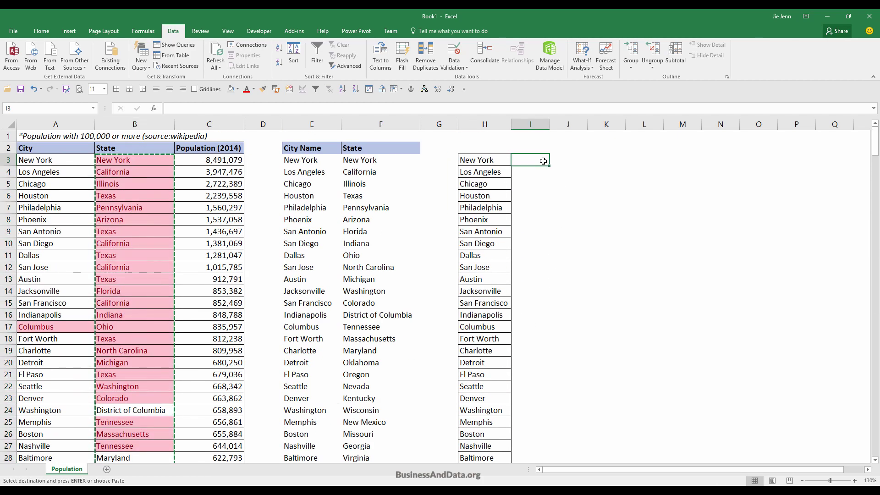
pyautogui.hotkey('ctrl', 'v')
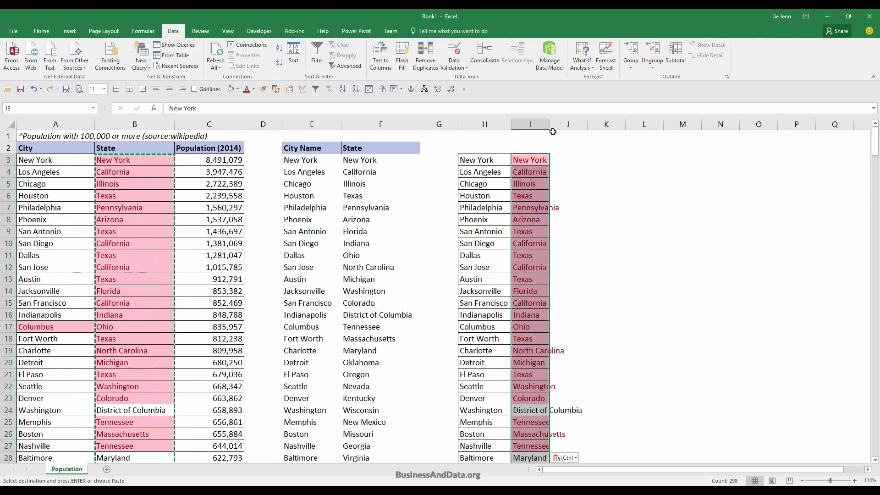
pyautogui.moveTo(550, 124); pyautogui.dragTo(574, 128)
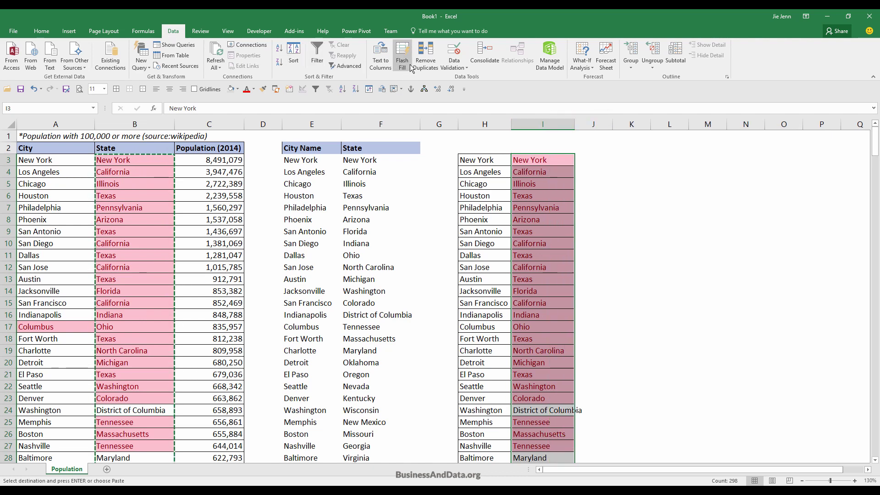
# Remove duplicates from column I only, deleting 252 and leaving 46 unique states
pyautogui.click(430, 51)
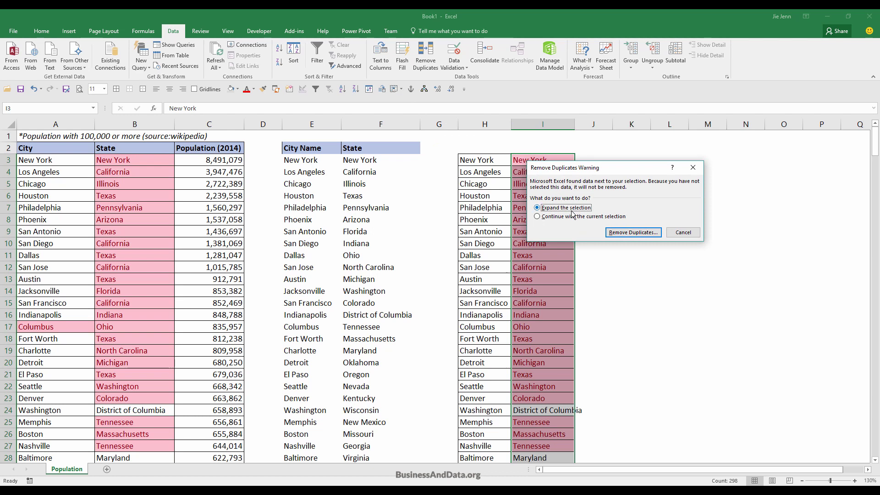
pyautogui.click(548, 216)
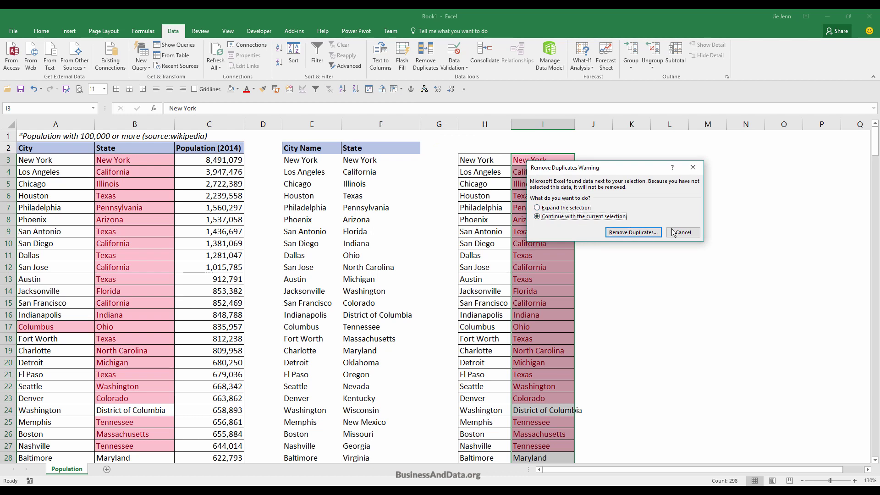
pyautogui.click(645, 235)
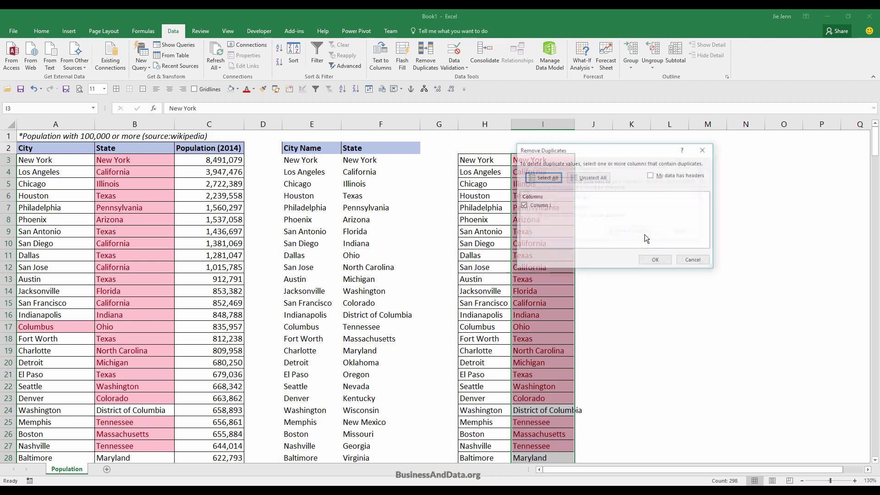
pyautogui.click(664, 259)
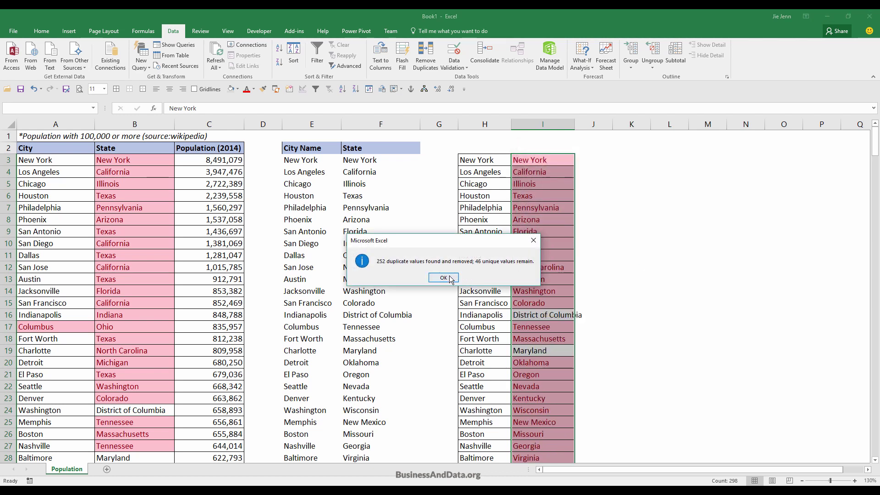
pyautogui.click(443, 276)
# Select the unique states in column I, then F3:F48, to compare the 46-state counts
pyautogui.click(530, 163)
pyautogui.hotkey('shift', 'Down')
pyautogui.hotkey('shift', 'Down')
pyautogui.hotkey('shift', 'Down')
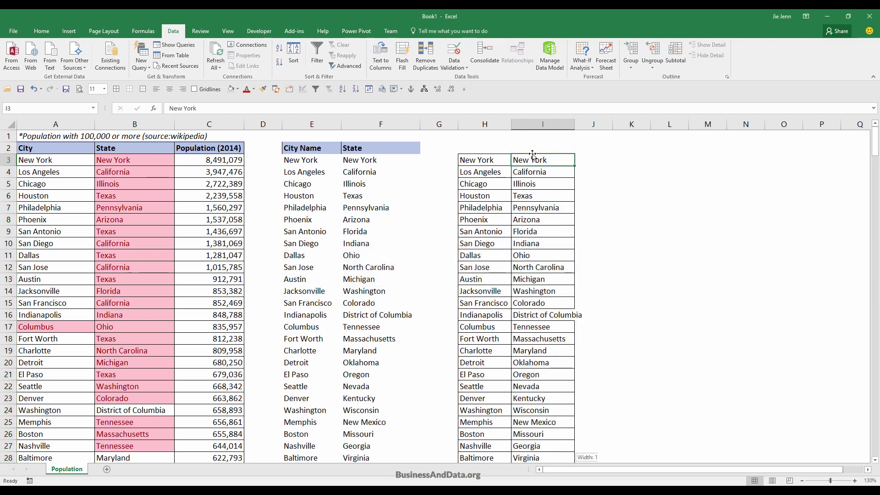
pyautogui.hotkey('ctrl', 'shift', 'Down')
pyautogui.scroll(7, 544, 275)
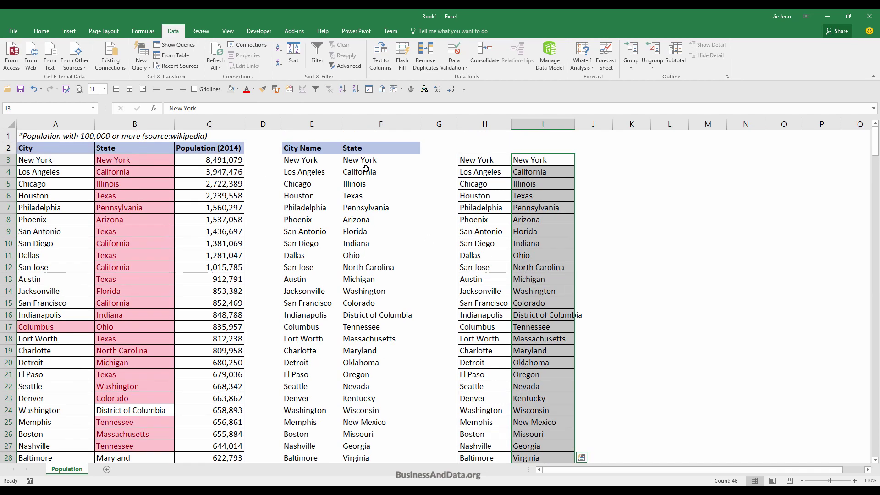
pyautogui.click(375, 159)
pyautogui.hotkey('ctrl', 'shift', 'Down')
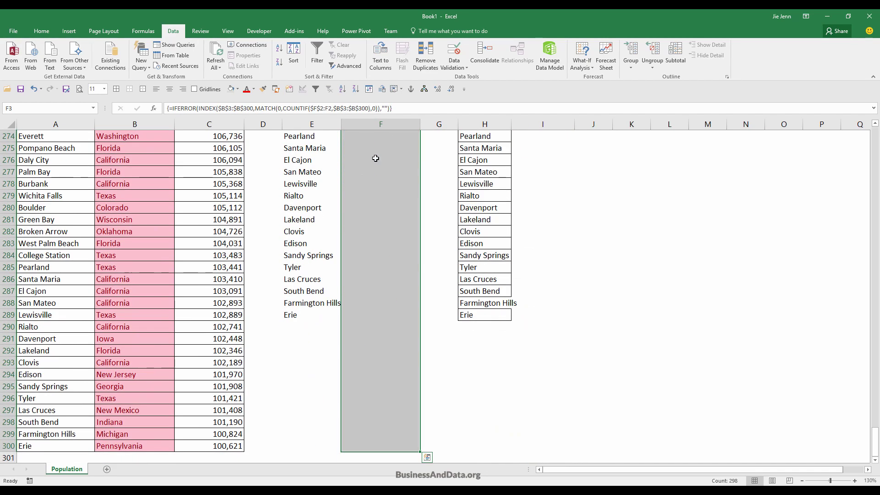
pyautogui.scroll(20, 383, 163)
pyautogui.scroll(20, 384, 166)
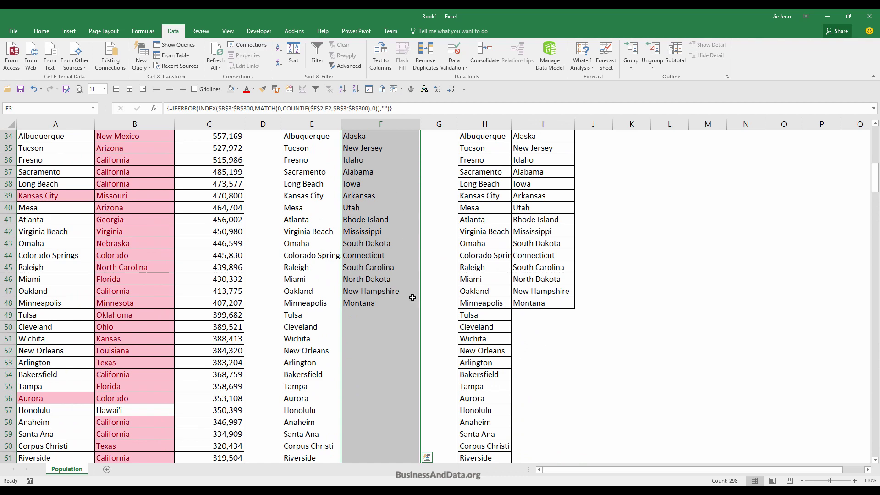
pyautogui.keyDown('shift'); pyautogui.click(394, 301); pyautogui.keyUp('shift')
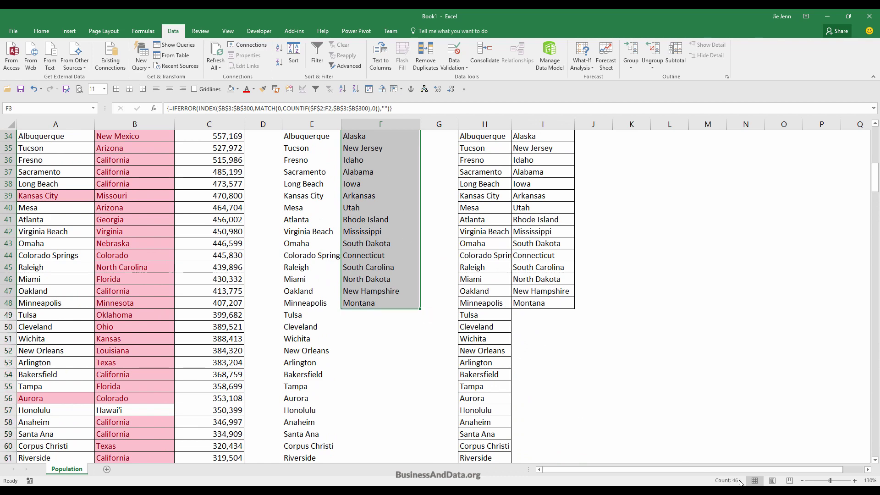
pyautogui.click(666, 392)
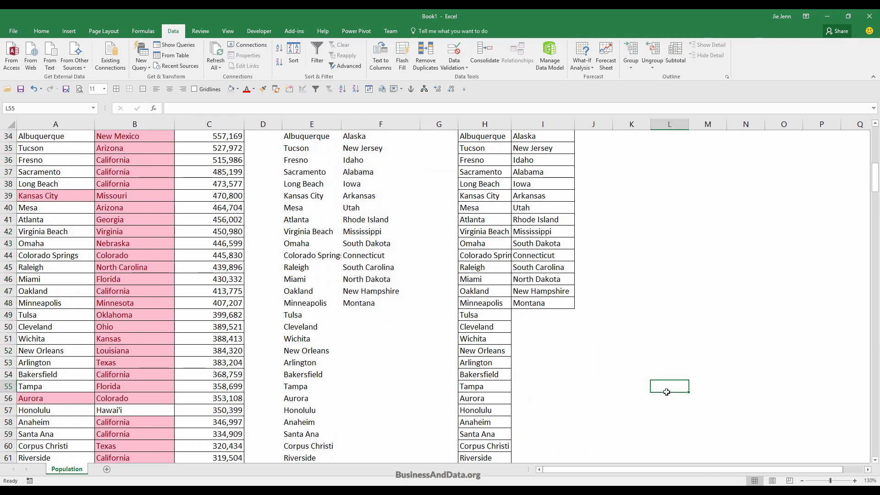